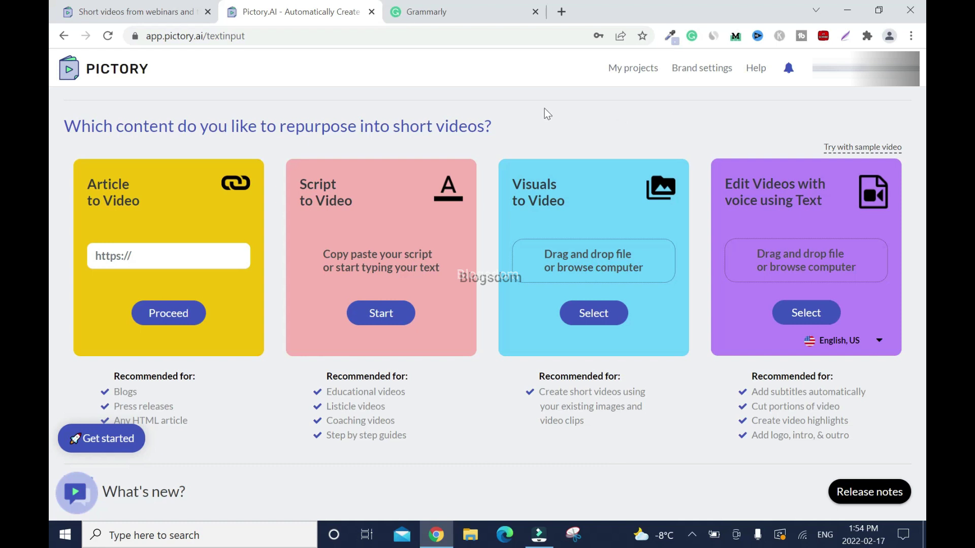
- Go to the pictory.ai homepage's Pricing page and view the yearly plan cards
{"action": "left_click", "coordinate": [116, 11]}
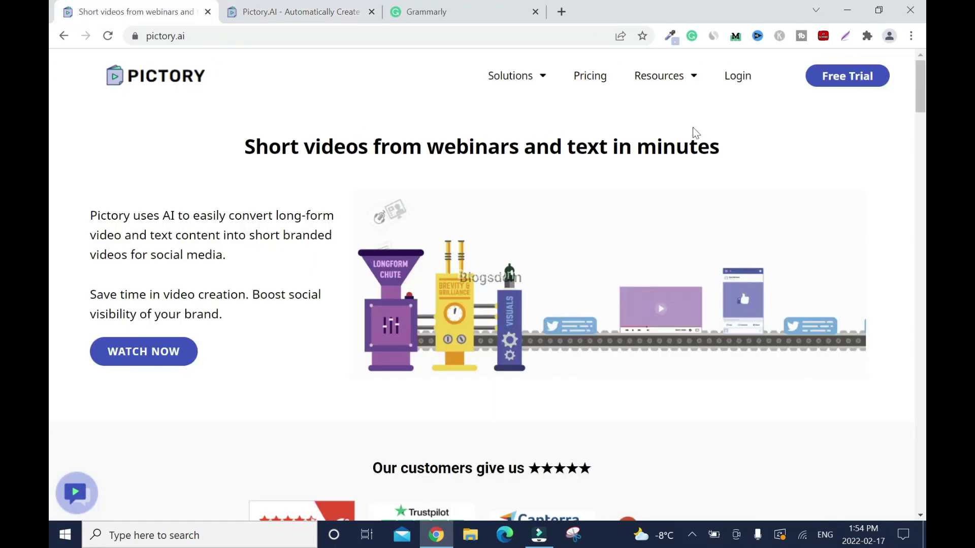
{"action": "left_click", "coordinate": [590, 76]}
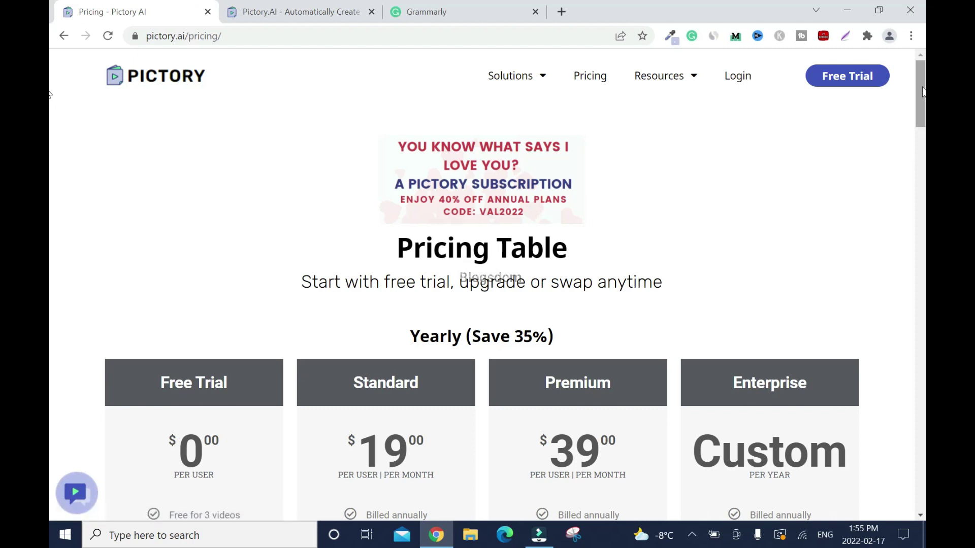
{"action": "scroll", "coordinate": [581, 95], "scroll_direction": "down", "scroll_amount": 4}
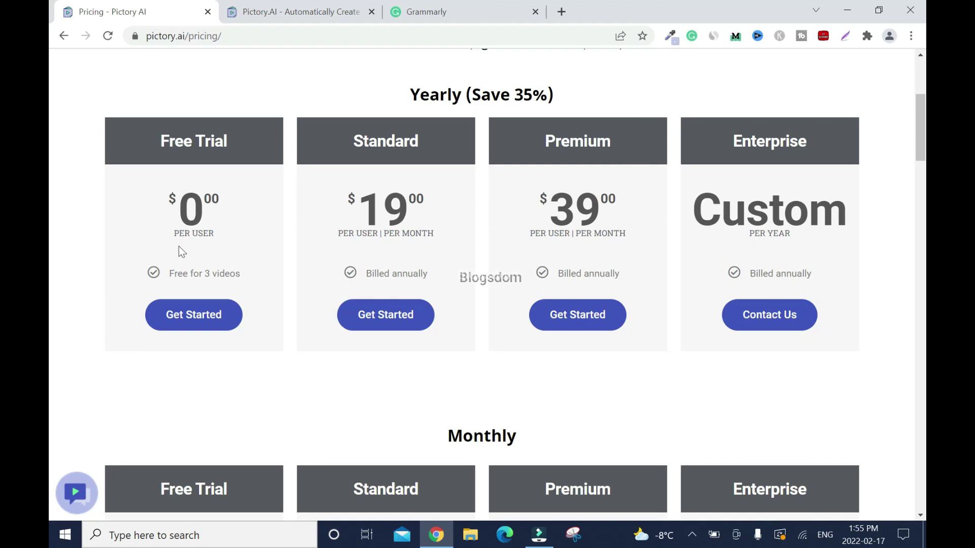
{"action": "scroll", "coordinate": [197, 245], "scroll_direction": "down", "scroll_amount": 1}
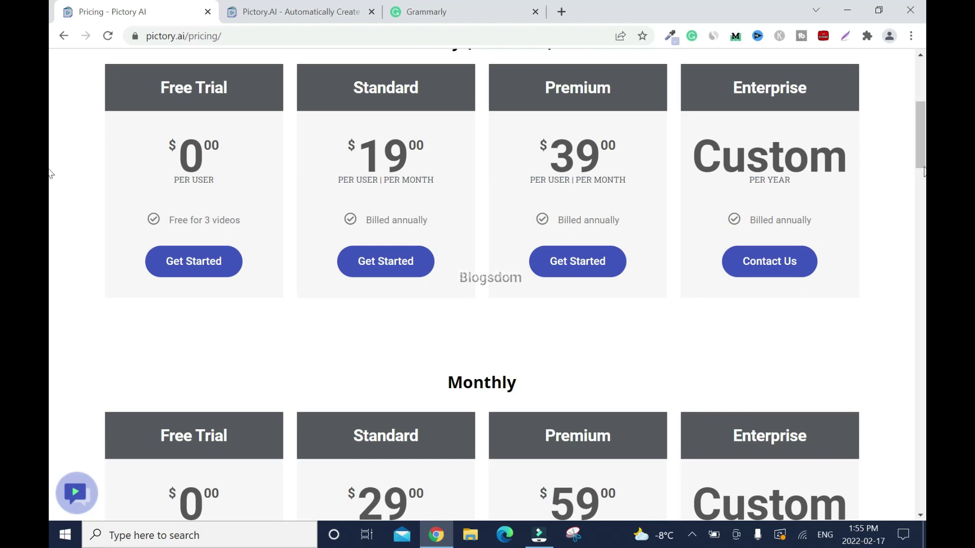
{"action": "scroll", "coordinate": [382, 283], "scroll_direction": "down", "scroll_amount": 4}
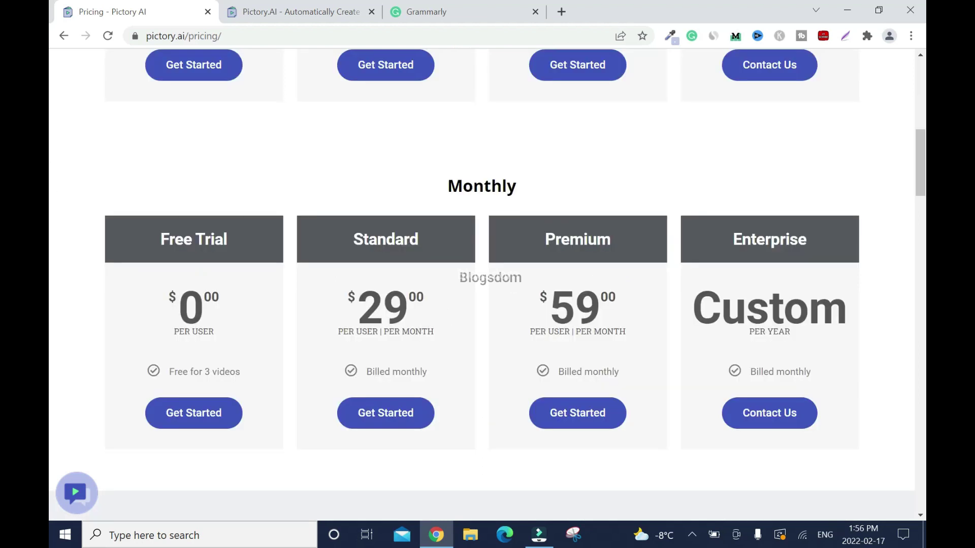
- Review the monthly plans: Standard at $29 and Premium at $59 per month
{"action": "left_click_drag", "start_coordinate": [923, 185], "coordinate": [923, 212]}
{"action": "scroll", "coordinate": [51, 212], "scroll_direction": "down", "scroll_amount": 4}
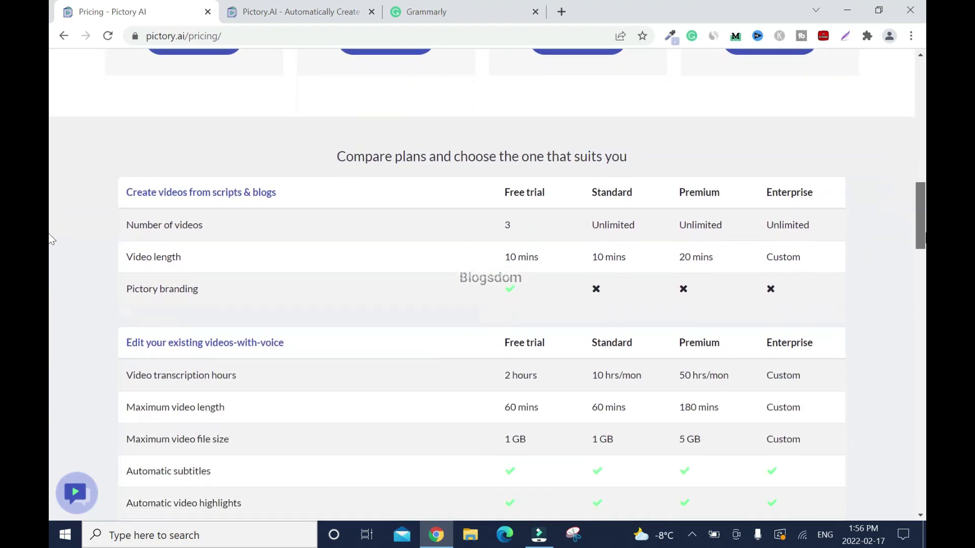
{"action": "scroll", "coordinate": [51, 238], "scroll_direction": "down", "scroll_amount": 1}
{"action": "scroll", "coordinate": [51, 231], "scroll_direction": "up", "scroll_amount": 2}
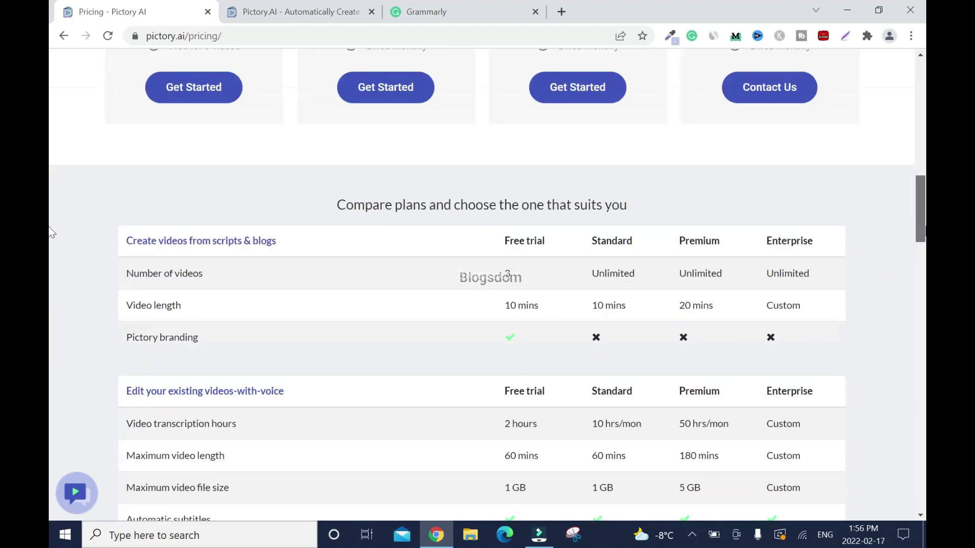
{"action": "scroll", "coordinate": [51, 228], "scroll_direction": "up", "scroll_amount": 9}
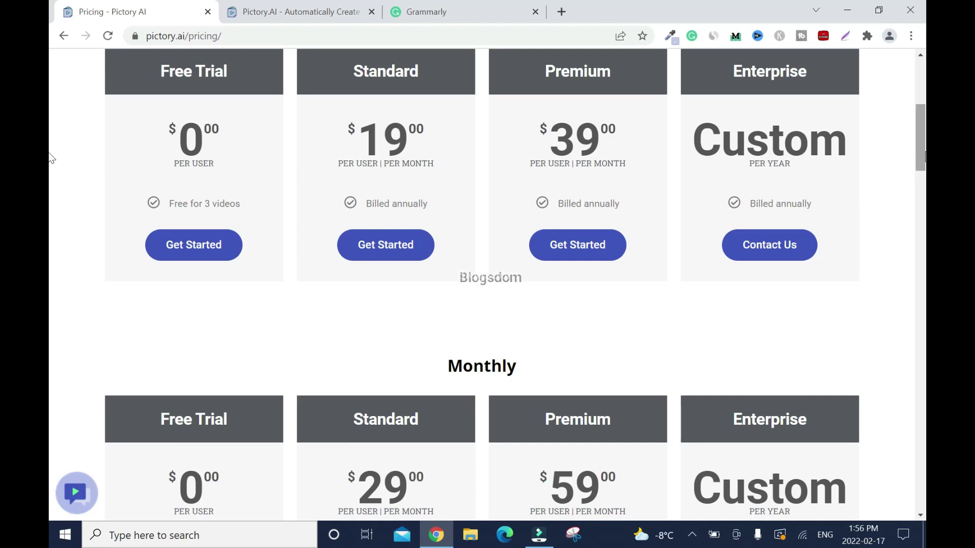
{"action": "scroll", "coordinate": [51, 153], "scroll_direction": "down", "scroll_amount": 1}
{"action": "scroll", "coordinate": [50, 153], "scroll_direction": "down", "scroll_amount": 1}
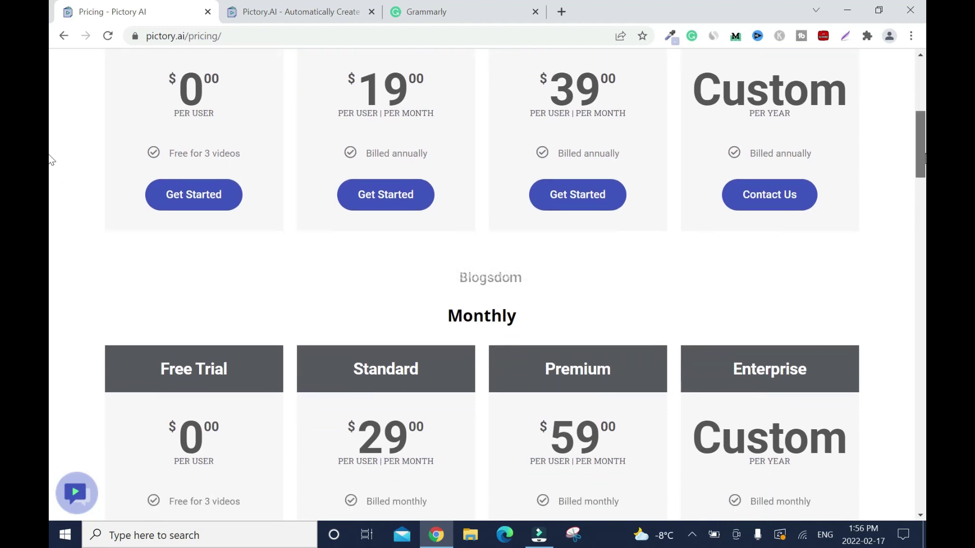
{"action": "scroll", "coordinate": [51, 154], "scroll_direction": "up", "scroll_amount": 1}
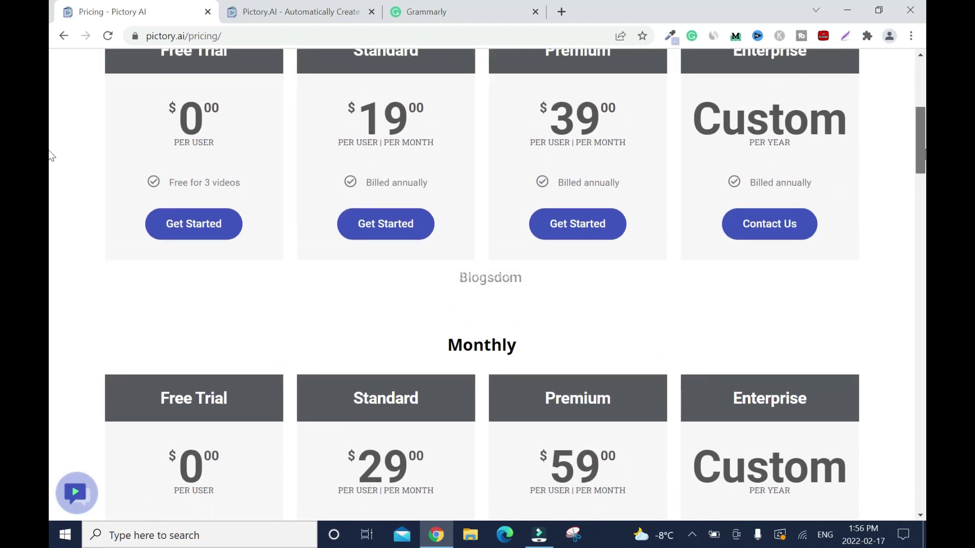
{"action": "left_click_drag", "start_coordinate": [922, 156], "coordinate": [922, 314]}
- Scroll the plan comparison down to Customer support and the FAQ, then back to the Media and Voice-over rows
{"action": "scroll", "coordinate": [51, 315], "scroll_direction": "up", "scroll_amount": 2}
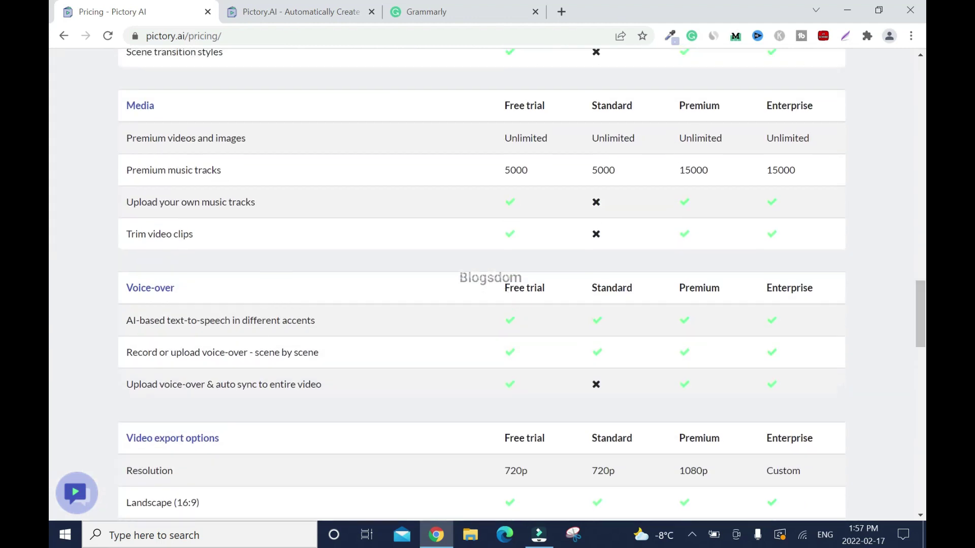
{"action": "scroll", "coordinate": [335, 349], "scroll_direction": "down", "scroll_amount": 1}
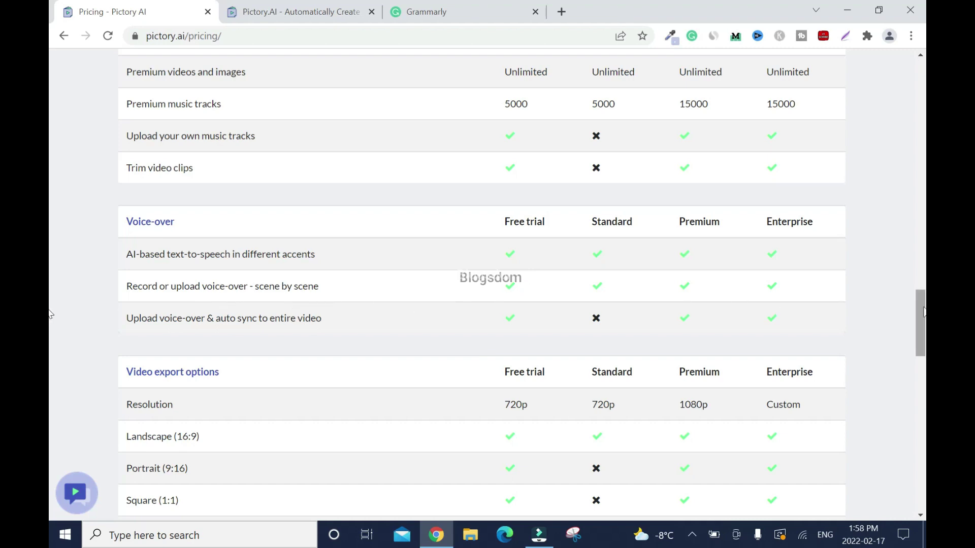
{"action": "scroll", "coordinate": [692, 269], "scroll_direction": "down", "scroll_amount": 3}
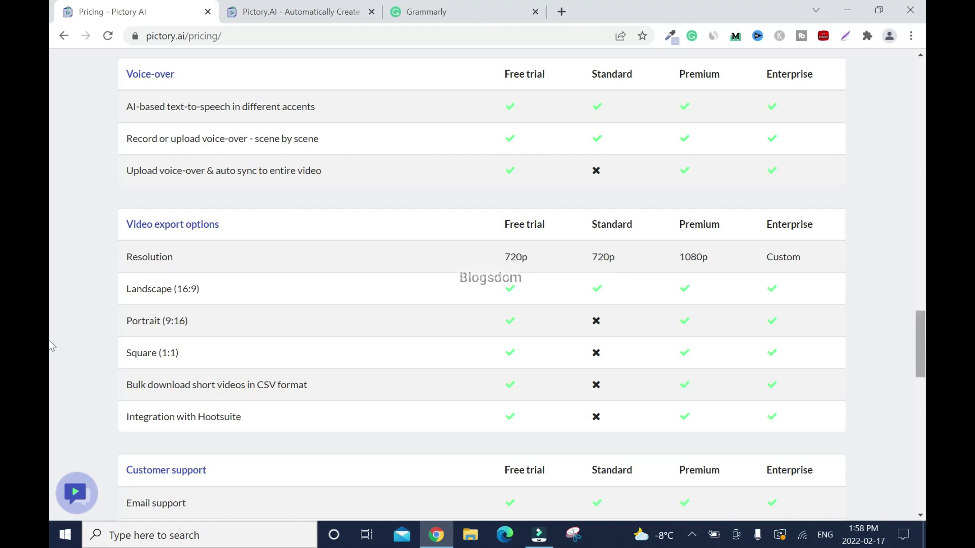
{"action": "scroll", "coordinate": [52, 347], "scroll_direction": "down", "scroll_amount": 1}
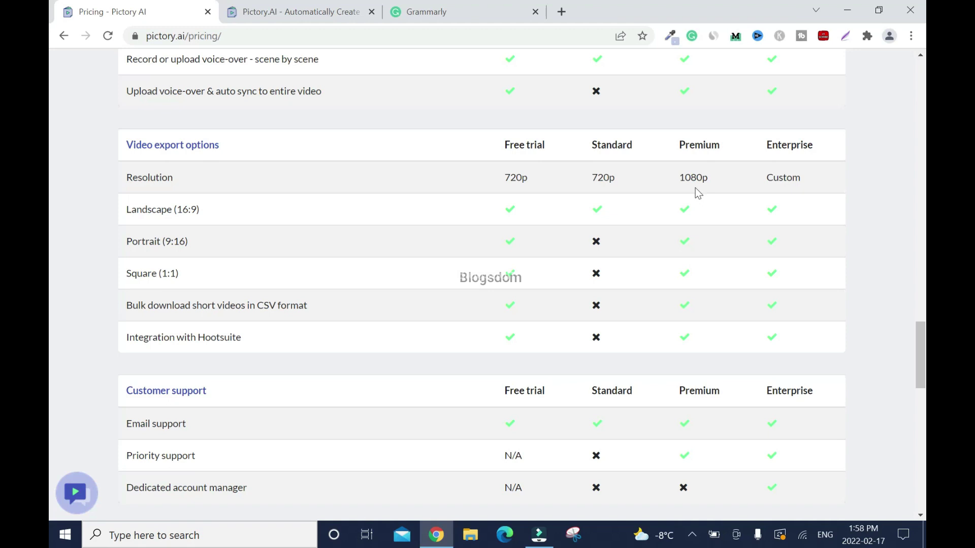
{"action": "scroll", "coordinate": [696, 188], "scroll_direction": "down", "scroll_amount": 1}
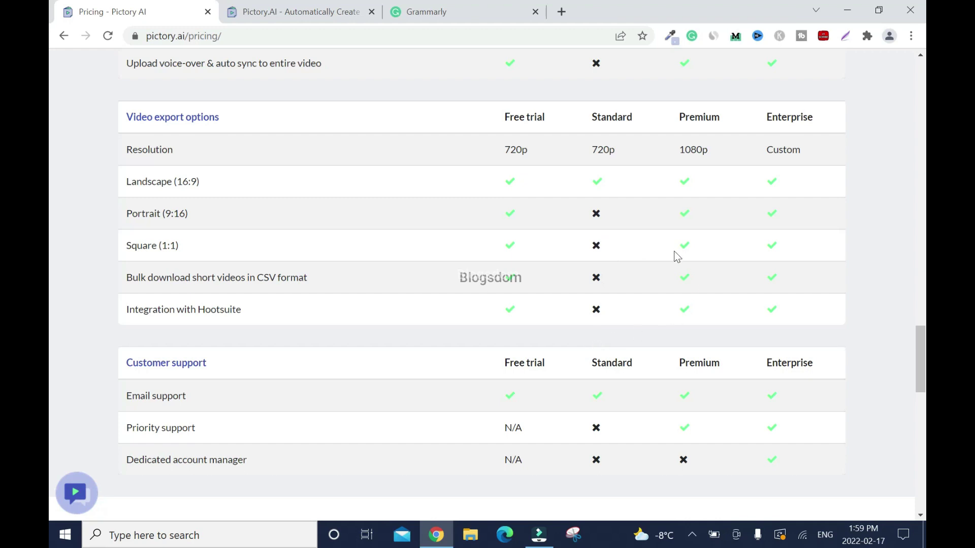
{"action": "scroll", "coordinate": [53, 360], "scroll_direction": "down", "scroll_amount": 2}
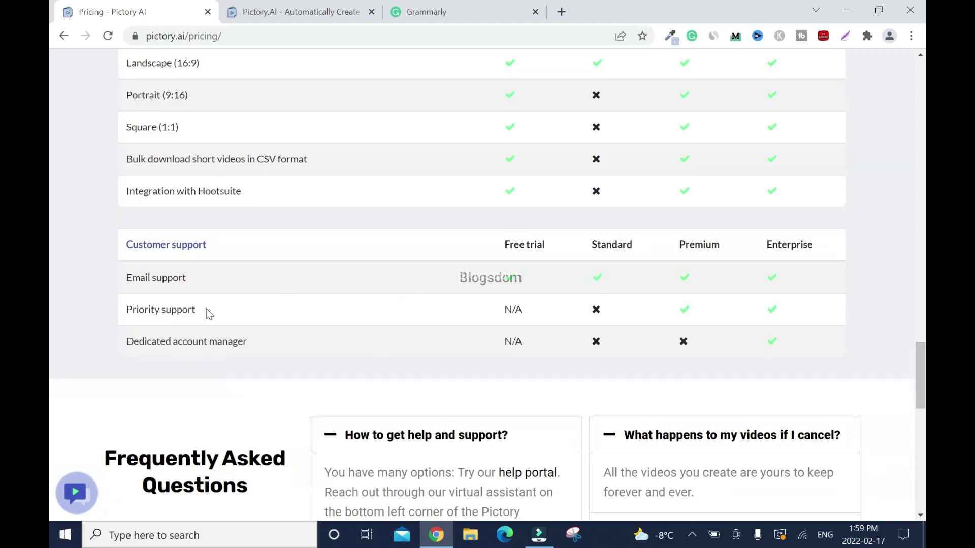
{"action": "scroll", "coordinate": [51, 312], "scroll_direction": "up", "scroll_amount": 6}
{"action": "scroll", "coordinate": [50, 312], "scroll_direction": "up", "scroll_amount": 2}
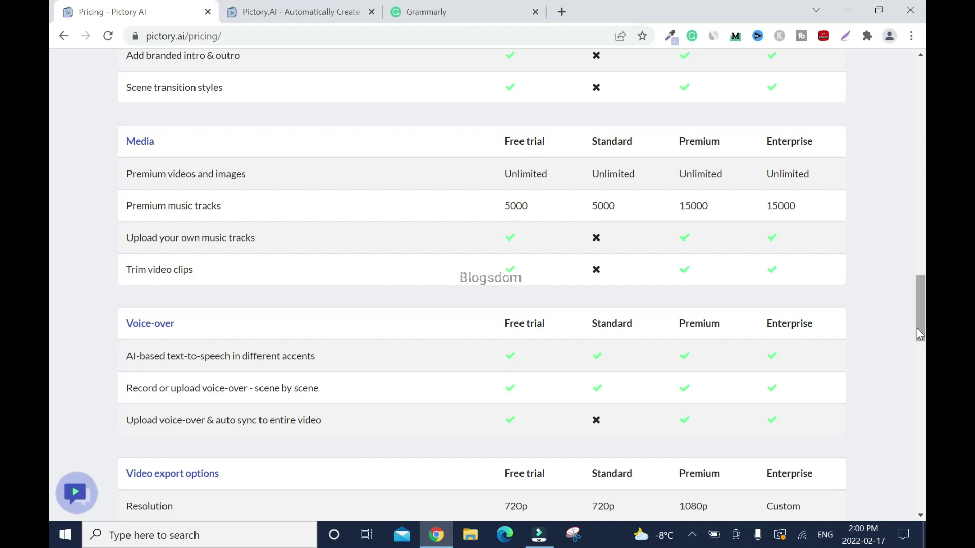
- Return to the monthly plan cards just above the Compare plans table
{"action": "left_click_drag", "start_coordinate": [919, 318], "coordinate": [924, 213]}
{"action": "scroll", "coordinate": [51, 216], "scroll_direction": "up", "scroll_amount": 1}
{"action": "scroll", "coordinate": [51, 217], "scroll_direction": "down", "scroll_amount": 4}
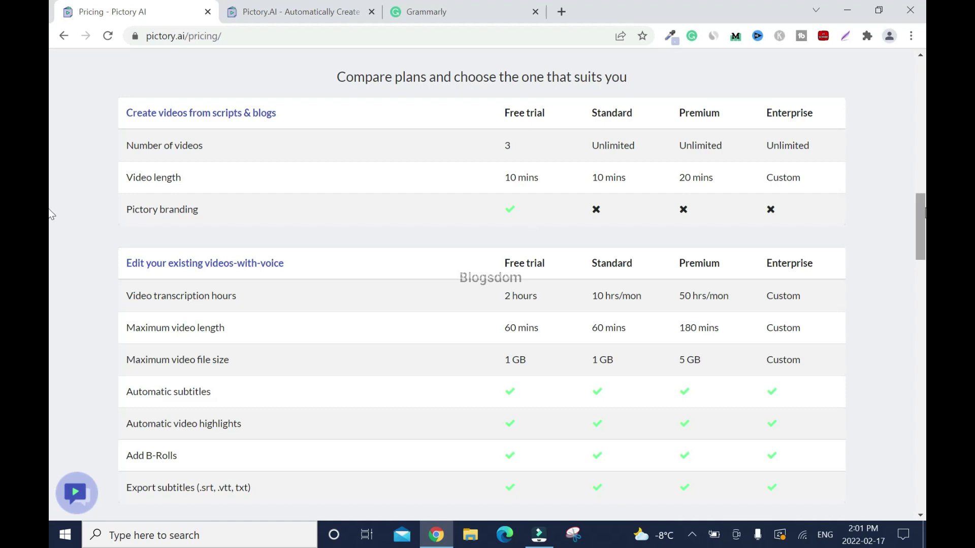
{"action": "scroll", "coordinate": [50, 213], "scroll_direction": "up", "scroll_amount": 15}
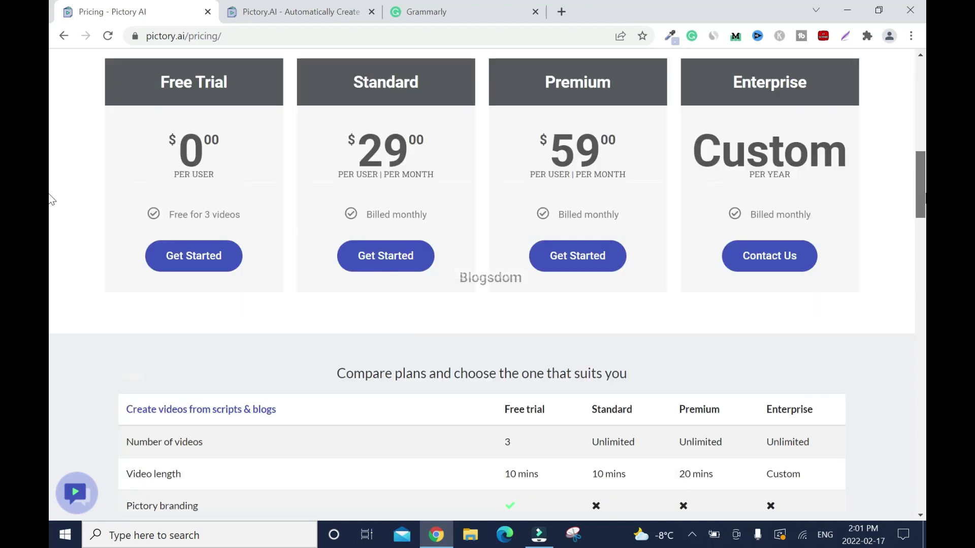
- Copy the full affiliate-marketing script text from the Grammarly document
{"action": "left_click", "coordinate": [283, 16]}
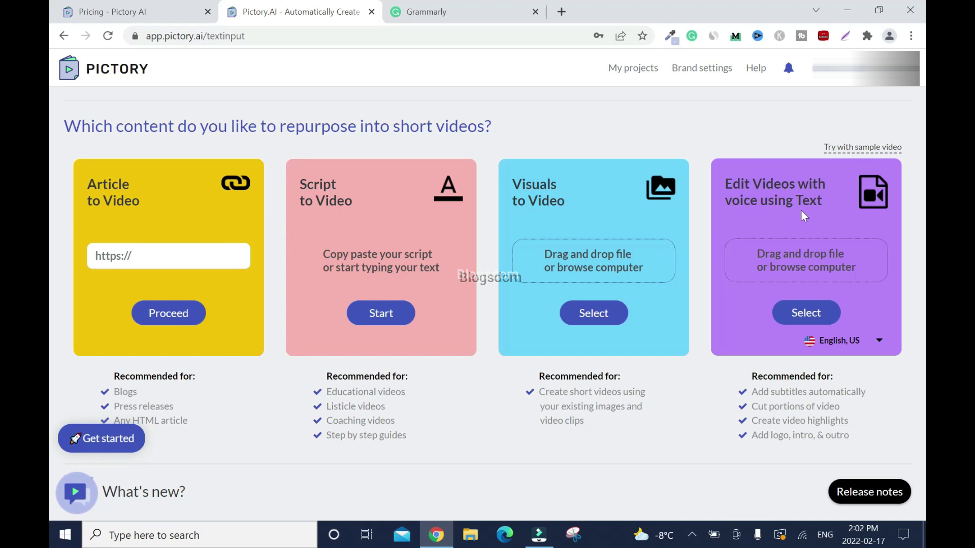
{"action": "left_click", "coordinate": [438, 5]}
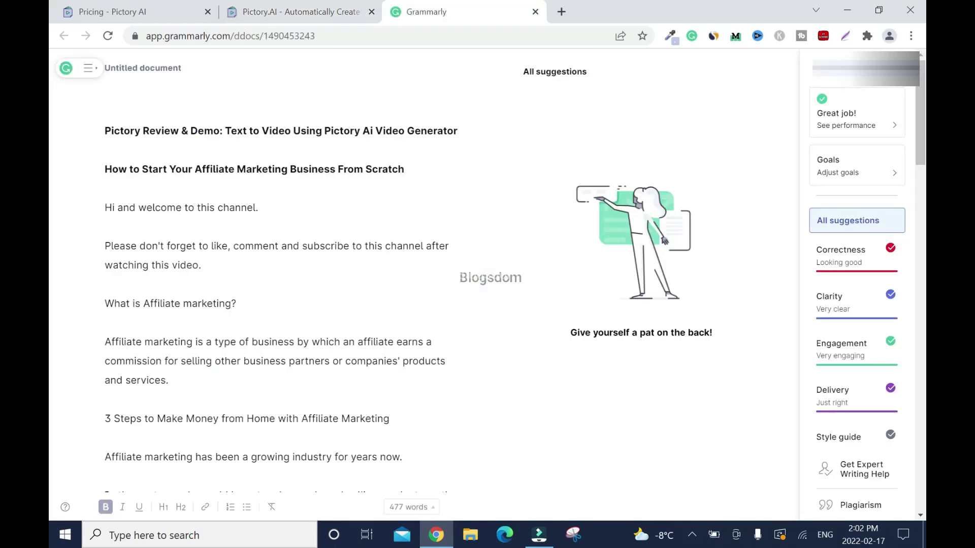
{"action": "left_click_drag", "start_coordinate": [105, 170], "coordinate": [354, 528]}
{"action": "right_click", "coordinate": [192, 265]}
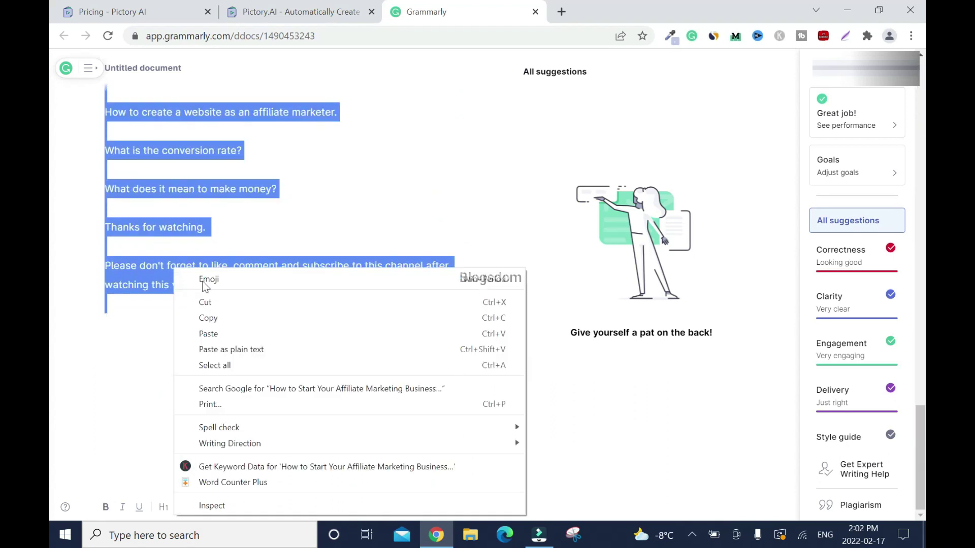
{"action": "left_click", "coordinate": [236, 316]}
- Start a new Script to Video project and paste in the copied script
{"action": "left_click", "coordinate": [278, 16]}
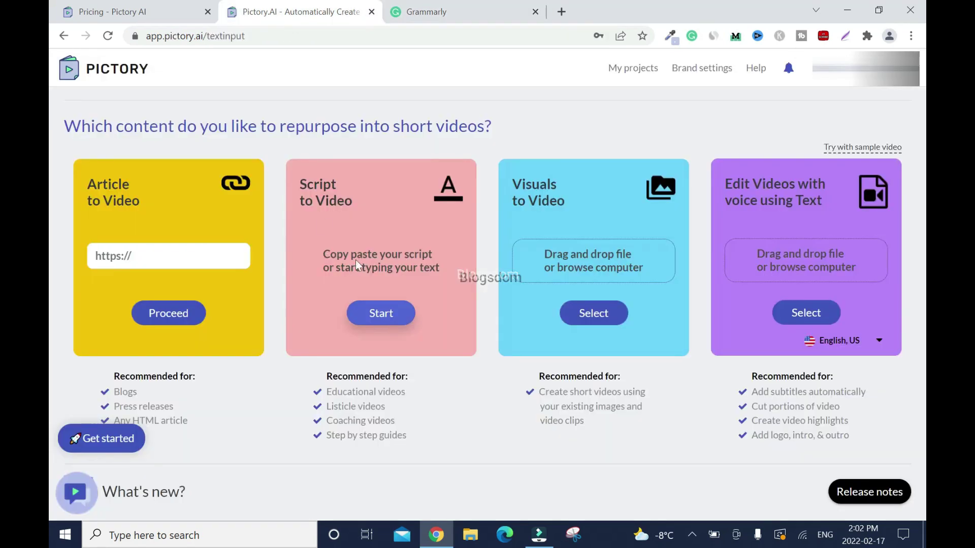
{"action": "left_click", "coordinate": [398, 312]}
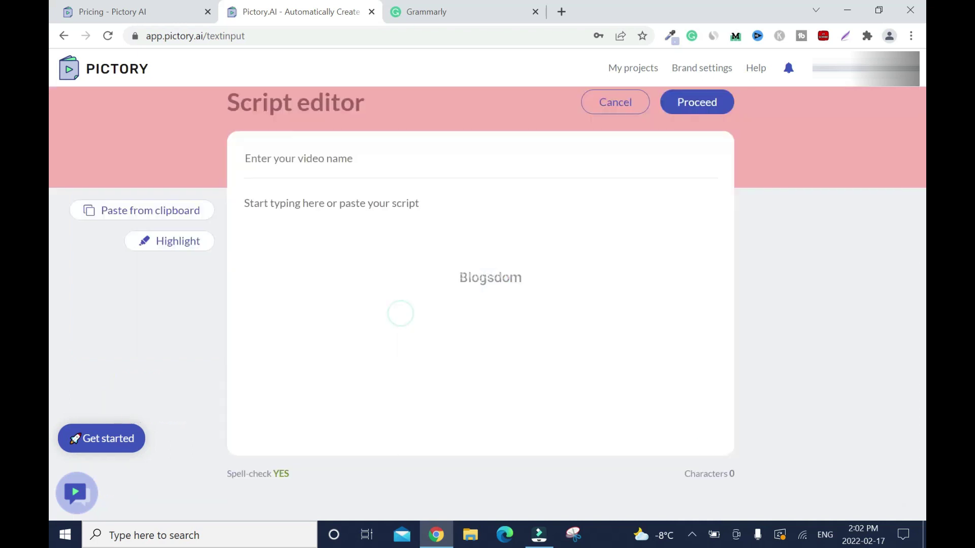
{"action": "key", "text": "ctrl+v"}
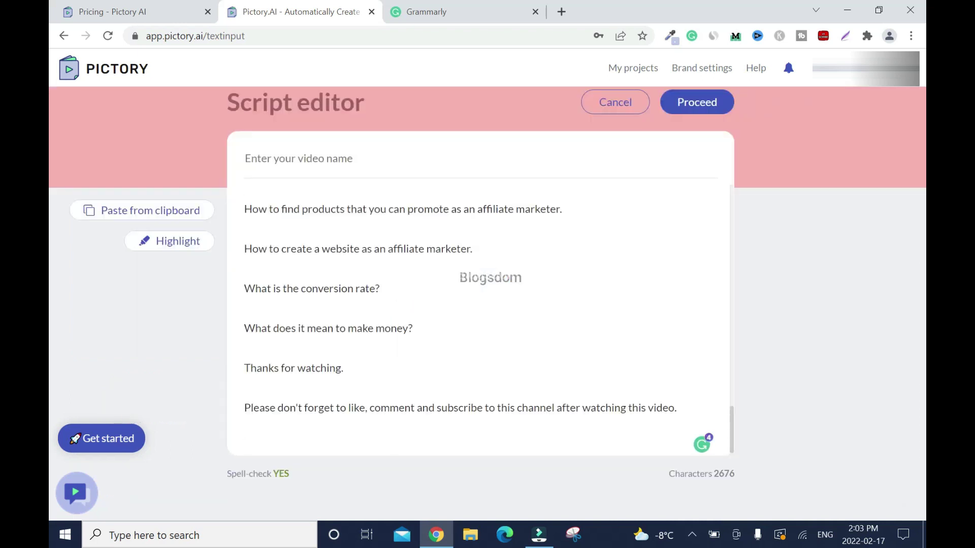
{"action": "scroll", "coordinate": [480, 304], "scroll_direction": "up", "scroll_amount": 5}
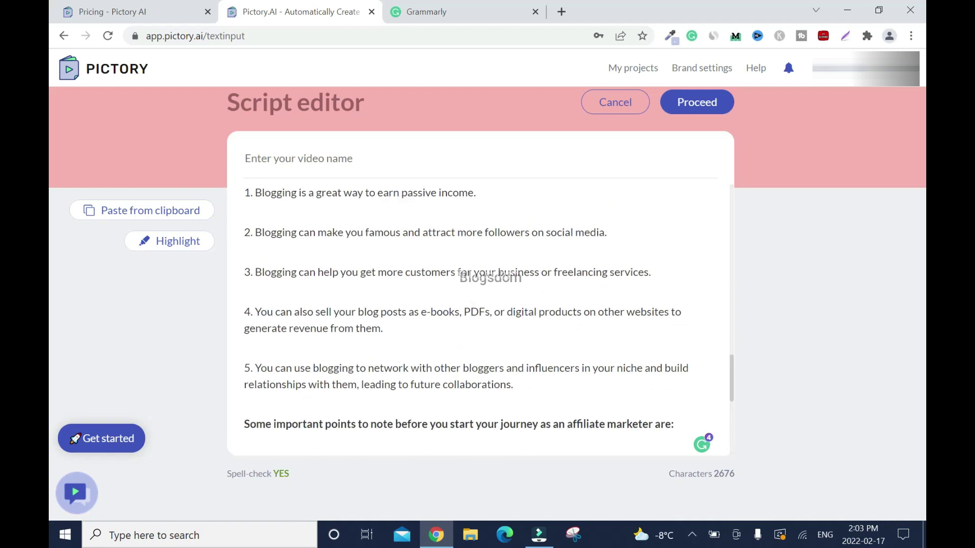
{"action": "scroll", "coordinate": [480, 304], "scroll_direction": "up", "scroll_amount": 10}
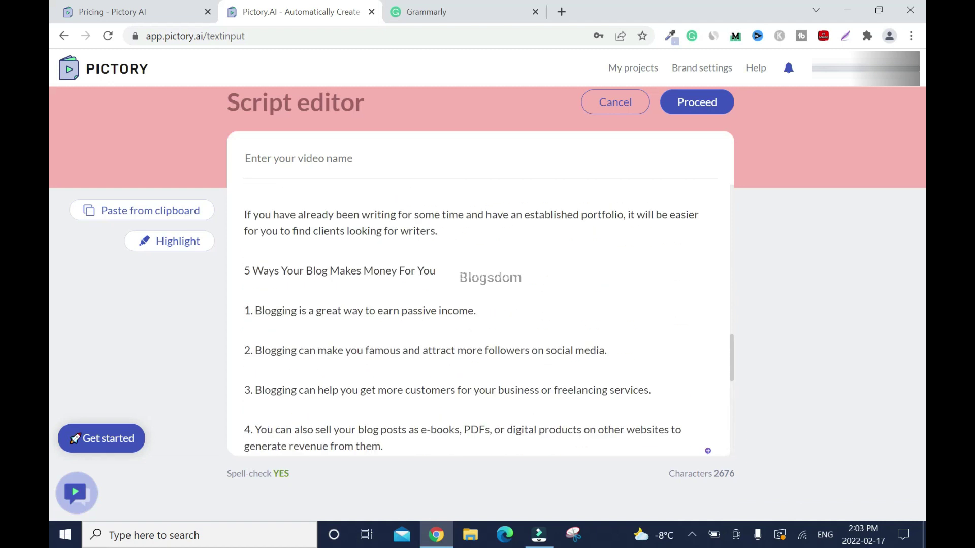
- Name the video 'Pictory Review & Demo: Text to Video Using Pictory Ai Video Generator' and proceed
{"action": "left_click", "coordinate": [426, 14]}
{"action": "scroll", "coordinate": [53, 163], "scroll_direction": "up", "scroll_amount": 15}
{"action": "left_click_drag", "start_coordinate": [53, 152], "coordinate": [101, 129]}
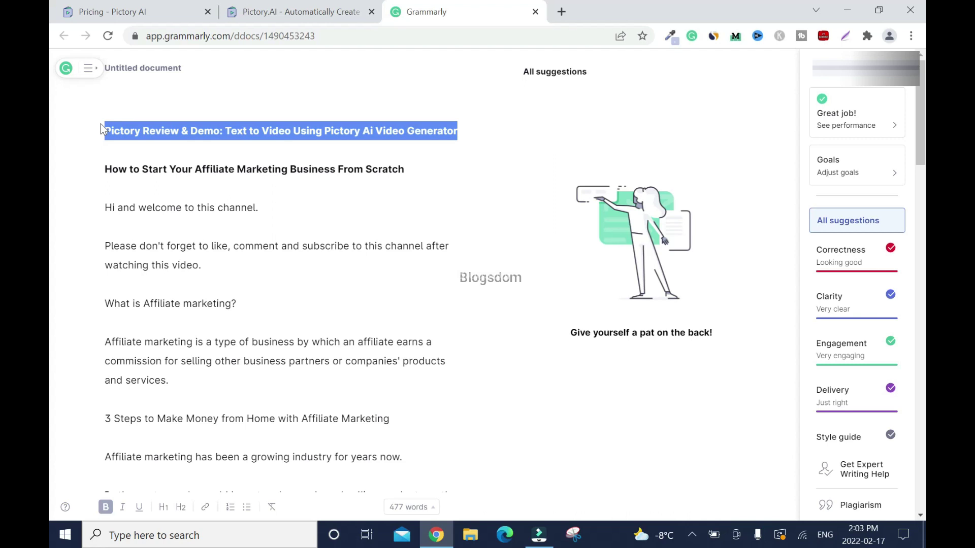
{"action": "key", "text": "ctrl+c"}
{"action": "left_click", "coordinate": [299, 12]}
{"action": "left_click", "coordinate": [337, 158]}
{"action": "key", "text": "ctrl+v"}
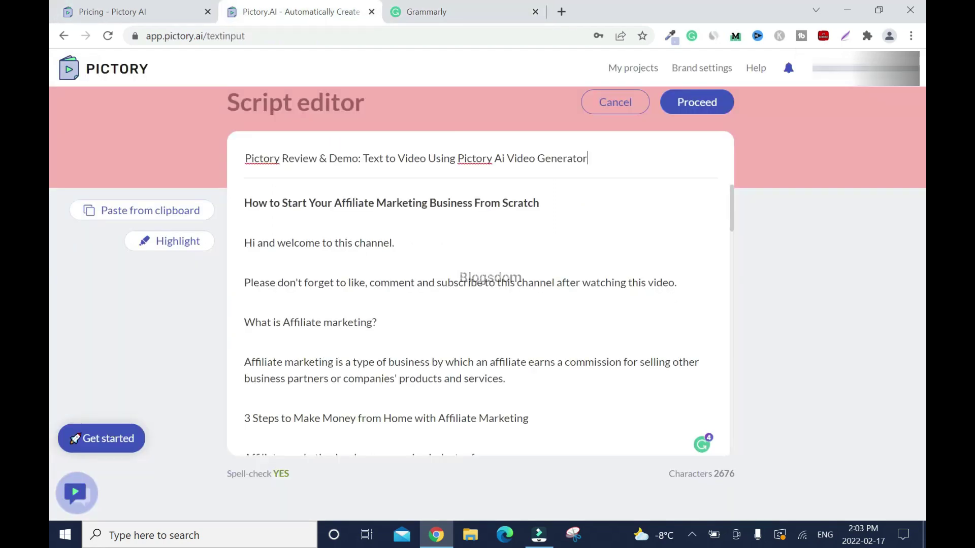
{"action": "left_click", "coordinate": [699, 109]}
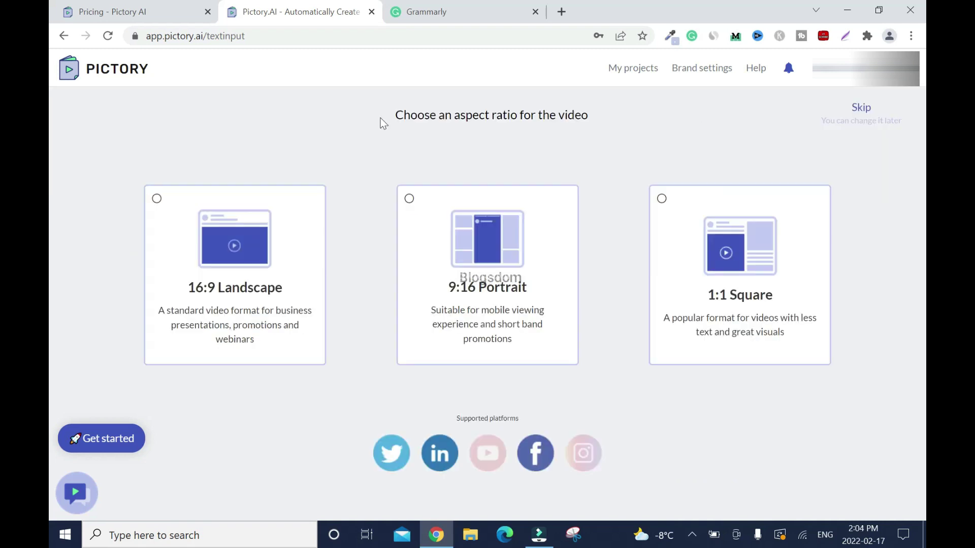
- Choose the 1:1 Square aspect ratio and start building the storyboard
{"action": "left_click", "coordinate": [215, 305]}
{"action": "left_click", "coordinate": [492, 279]}
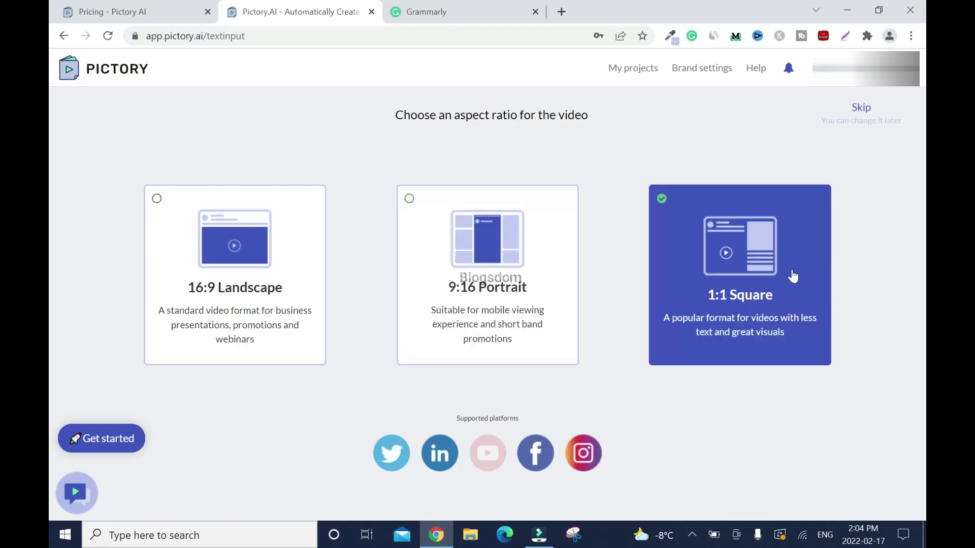
{"action": "left_click", "coordinate": [179, 216]}
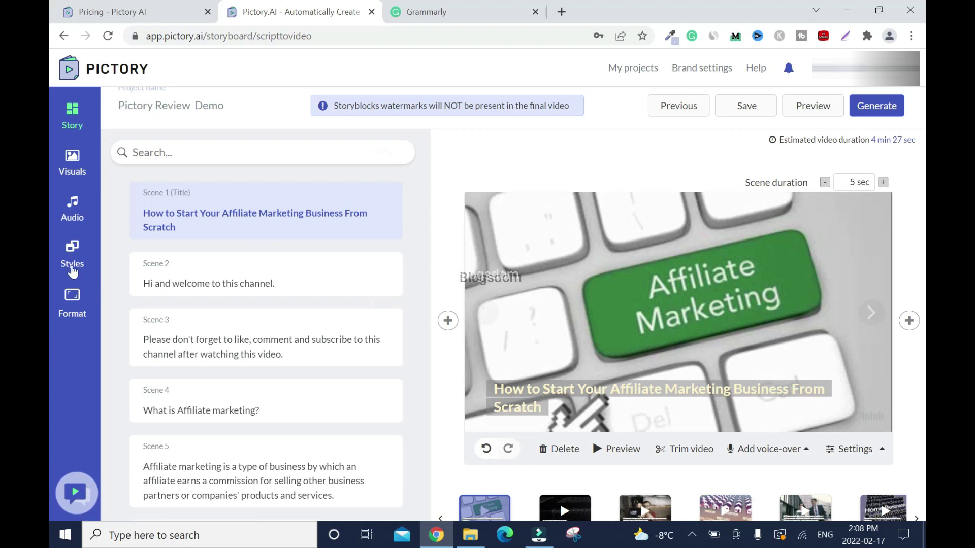
- Apply Theme 1 from Styles to give captions bold yellow text on black
{"action": "left_click", "coordinate": [72, 264]}
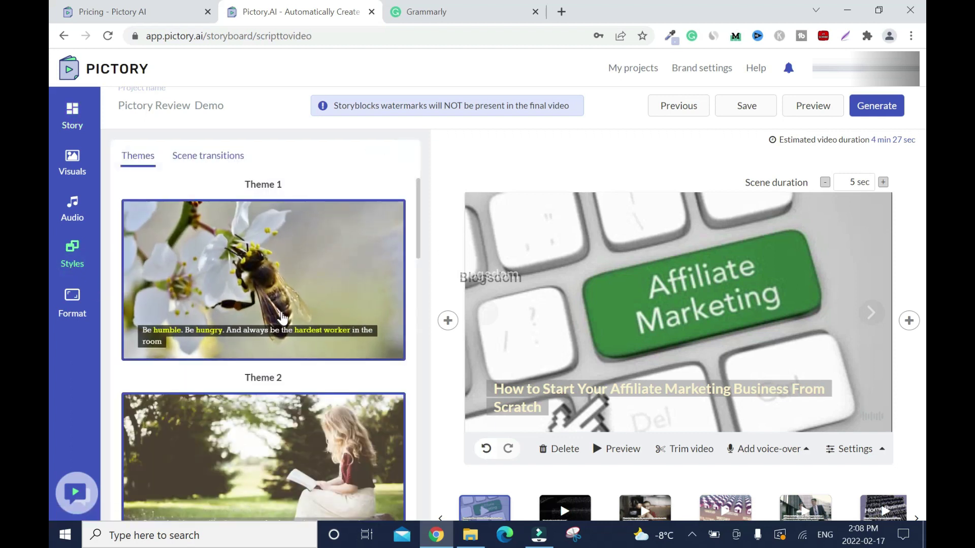
{"action": "left_click_drag", "start_coordinate": [420, 217], "coordinate": [420, 411]}
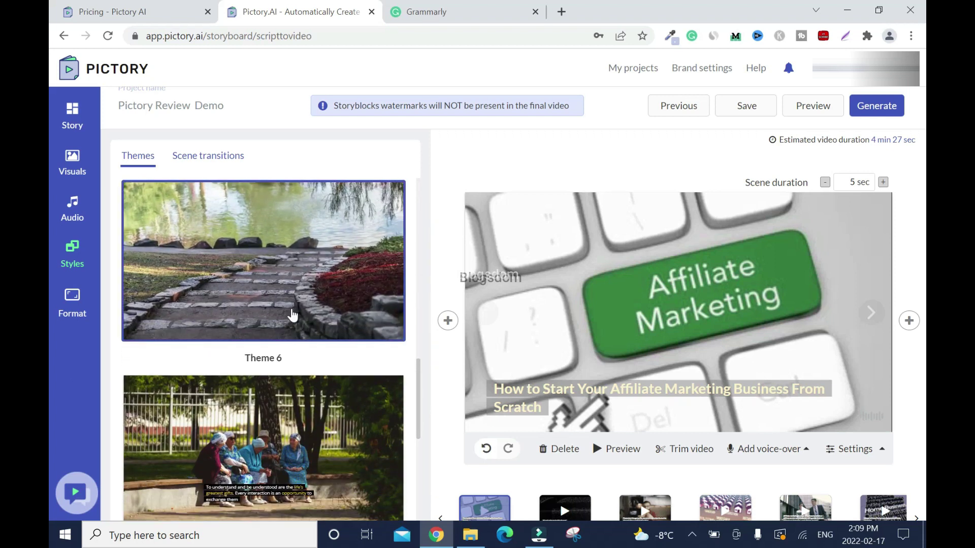
{"action": "scroll", "coordinate": [290, 330], "scroll_direction": "down", "scroll_amount": 3}
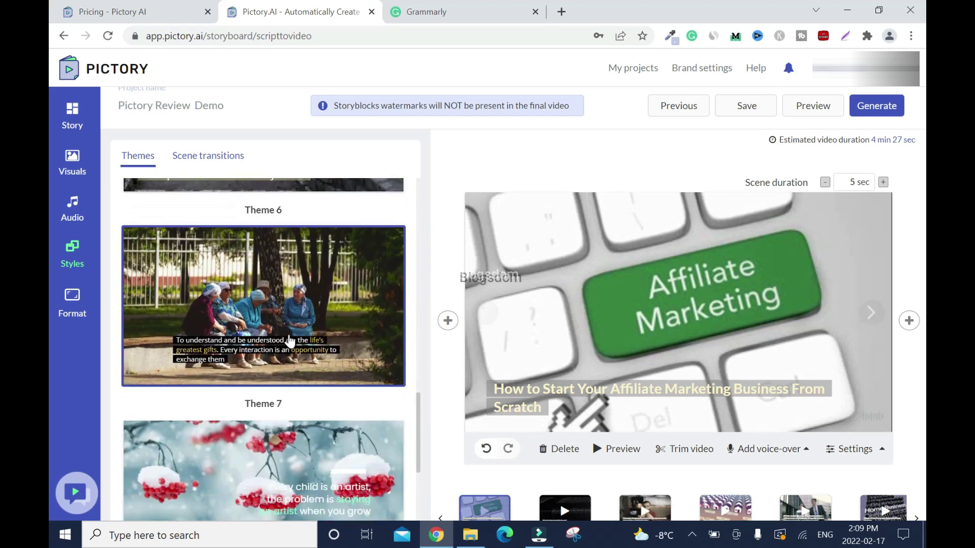
{"action": "left_click_drag", "start_coordinate": [420, 402], "coordinate": [416, 198]}
{"action": "left_click", "coordinate": [311, 274]}
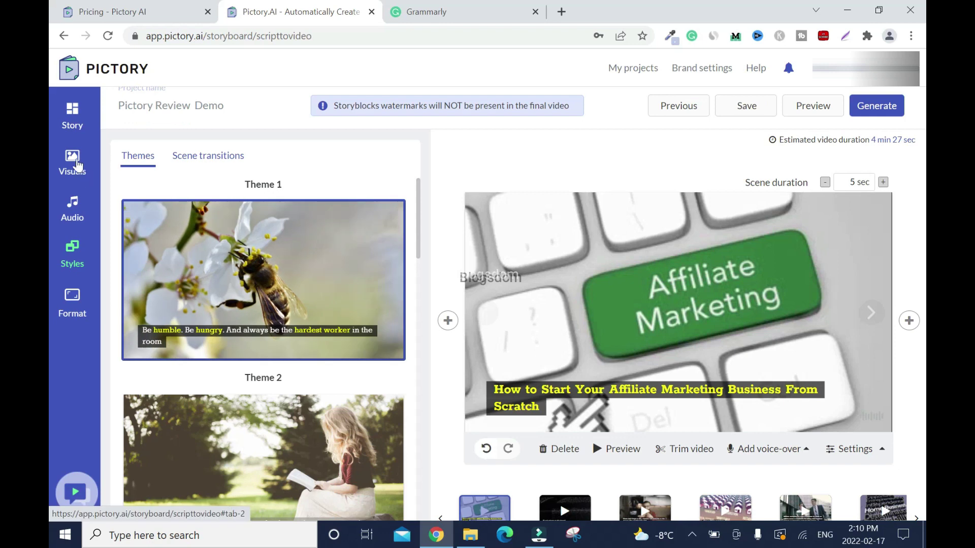
- Delete the 'Hi and welcome to this channel.' scene, reducing duration to 4 min 22 sec
{"action": "left_click", "coordinate": [75, 171]}
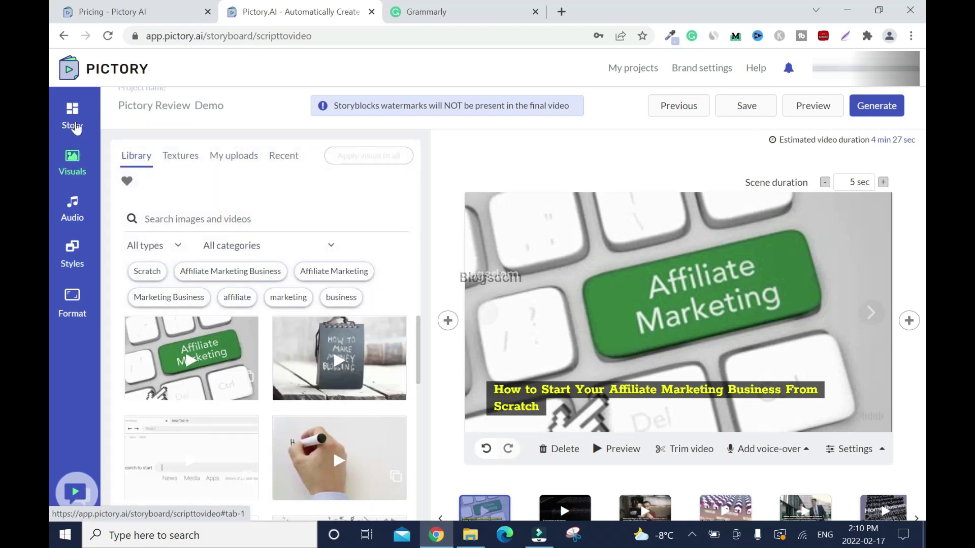
{"action": "left_click", "coordinate": [74, 124]}
{"action": "left_click", "coordinate": [203, 279]}
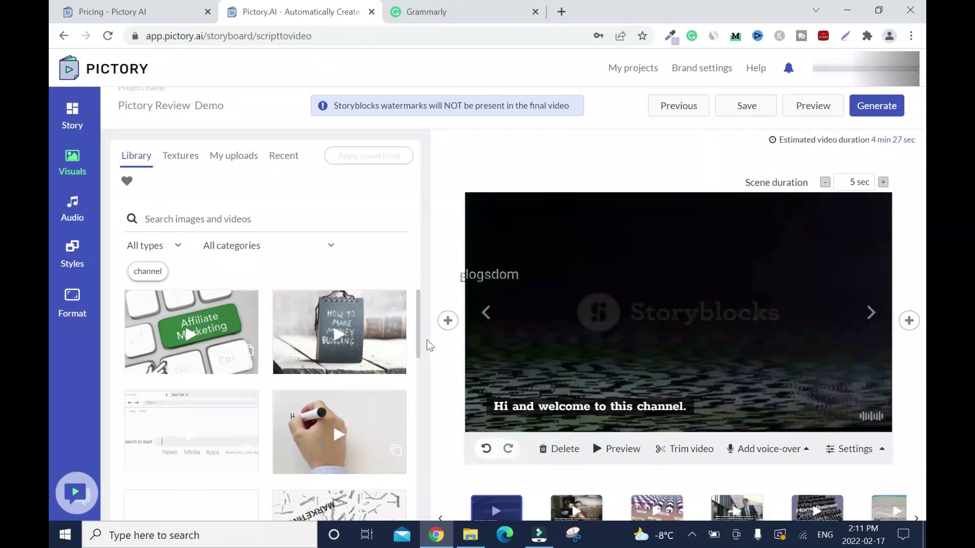
{"action": "left_click", "coordinate": [553, 454]}
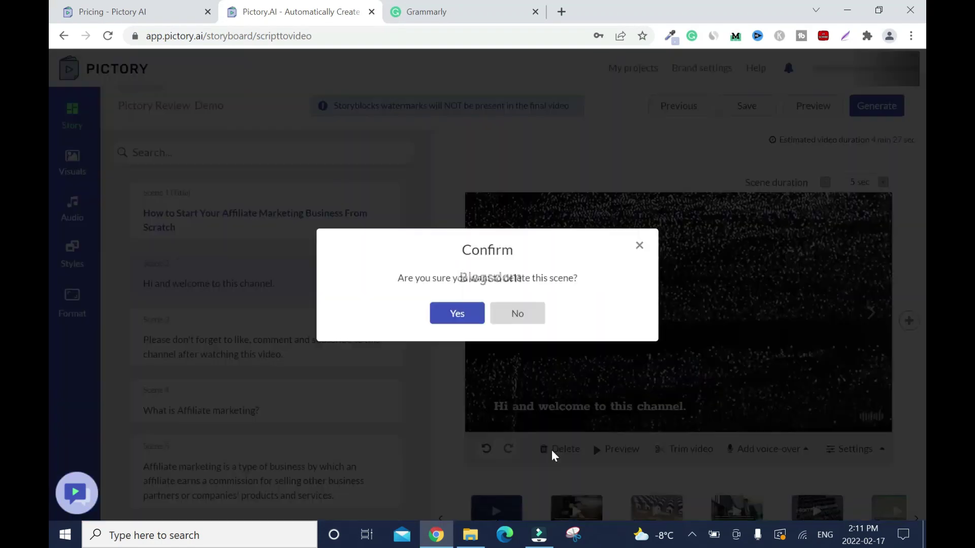
{"action": "left_click", "coordinate": [457, 314]}
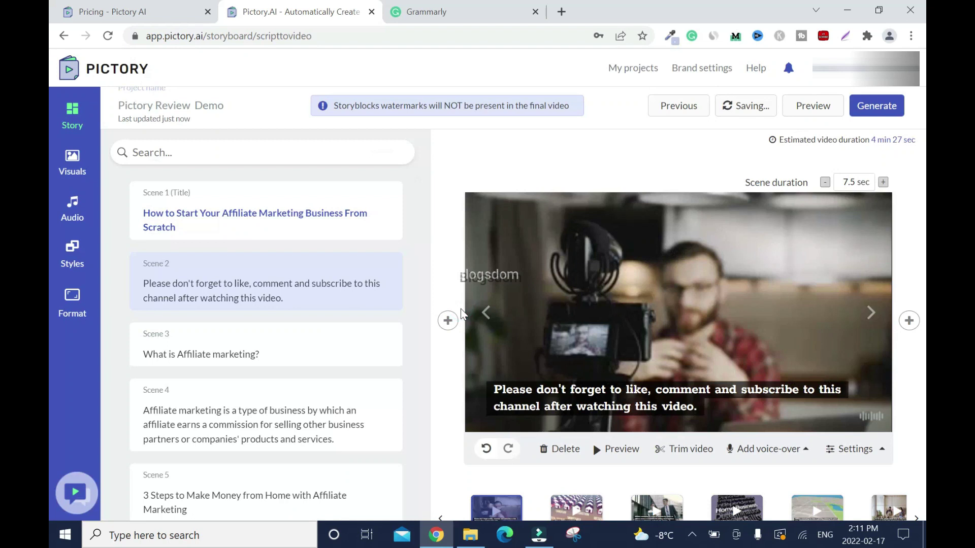
- Step through the storyboard from the title scene forward to Scene 8
{"action": "left_click", "coordinate": [486, 313]}
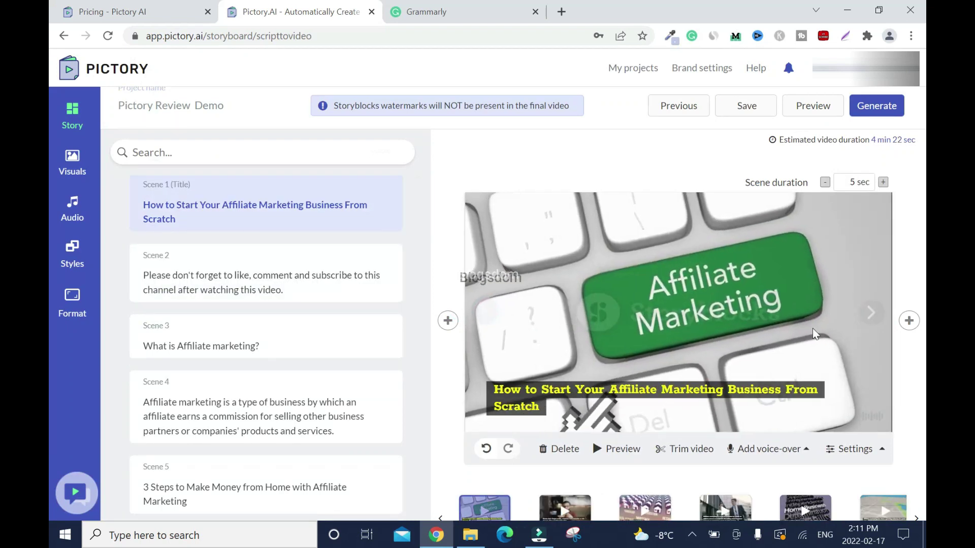
{"action": "left_click", "coordinate": [875, 323]}
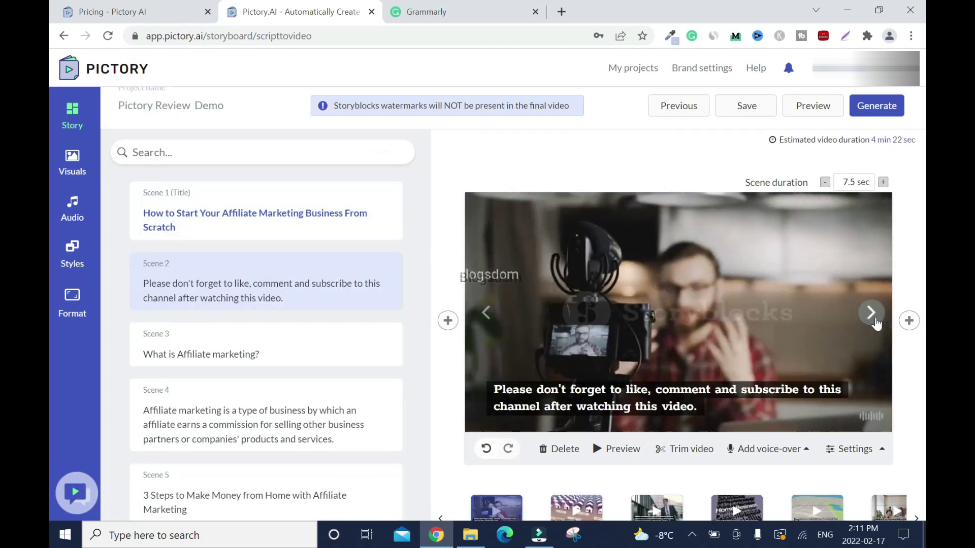
{"action": "left_click", "coordinate": [875, 322]}
{"action": "left_click", "coordinate": [875, 322]}
{"action": "left_click", "coordinate": [876, 322]}
{"action": "left_click", "coordinate": [875, 322]}
{"action": "left_click", "coordinate": [875, 322]}
{"action": "left_click", "coordinate": [875, 323]}
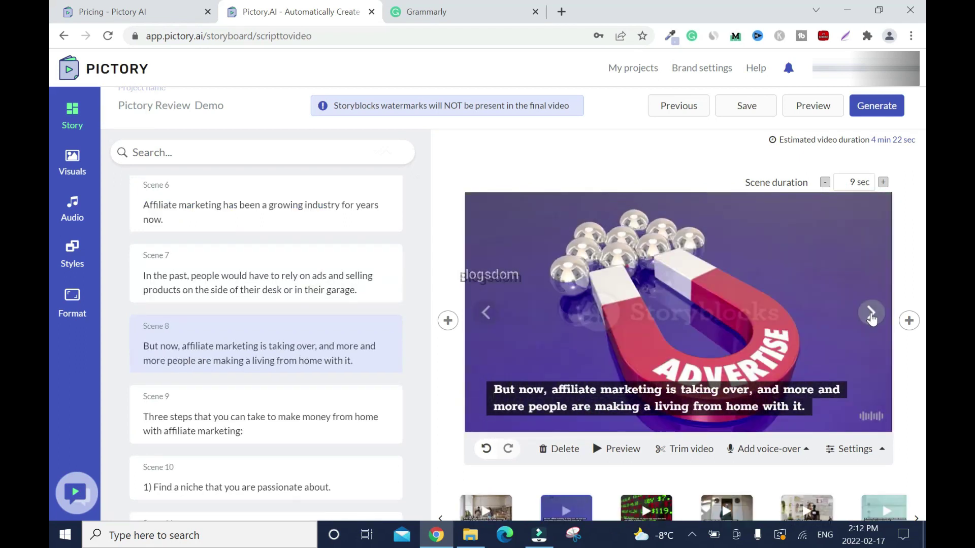
- Preview later scenes, then reinsert 'Hi and welcome to this channel.' as Scene 2
{"action": "left_click", "coordinate": [872, 314]}
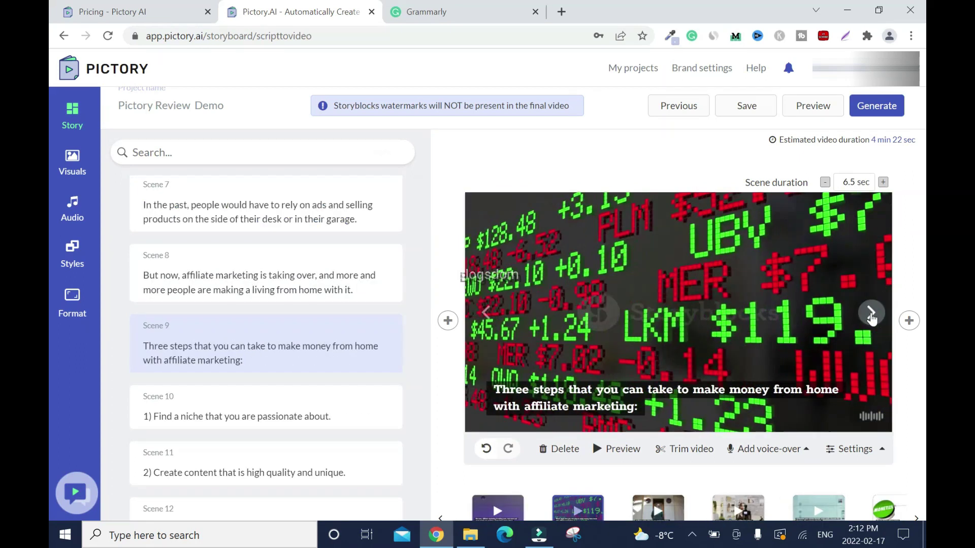
{"action": "left_click", "coordinate": [871, 317]}
{"action": "left_click", "coordinate": [872, 318]}
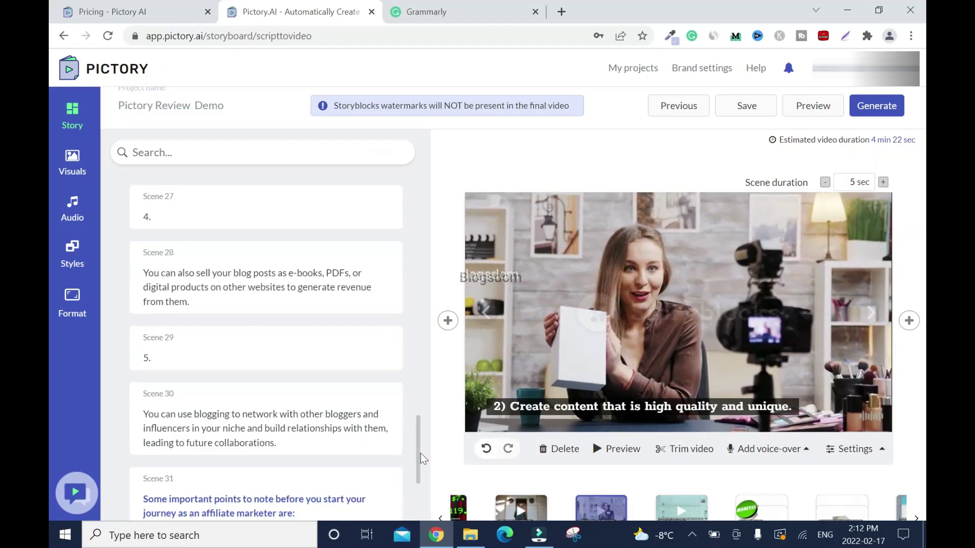
{"action": "left_click", "coordinate": [908, 320]}
{"action": "left_click", "coordinate": [853, 298]}
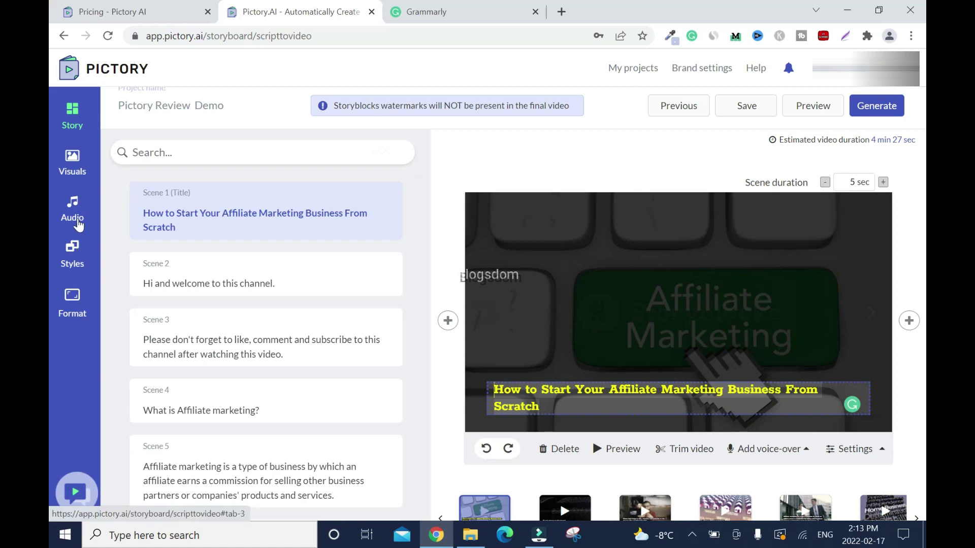
- Set the voice-over speed to 50% and turn off background music for the title scene
{"action": "left_click", "coordinate": [77, 221]}
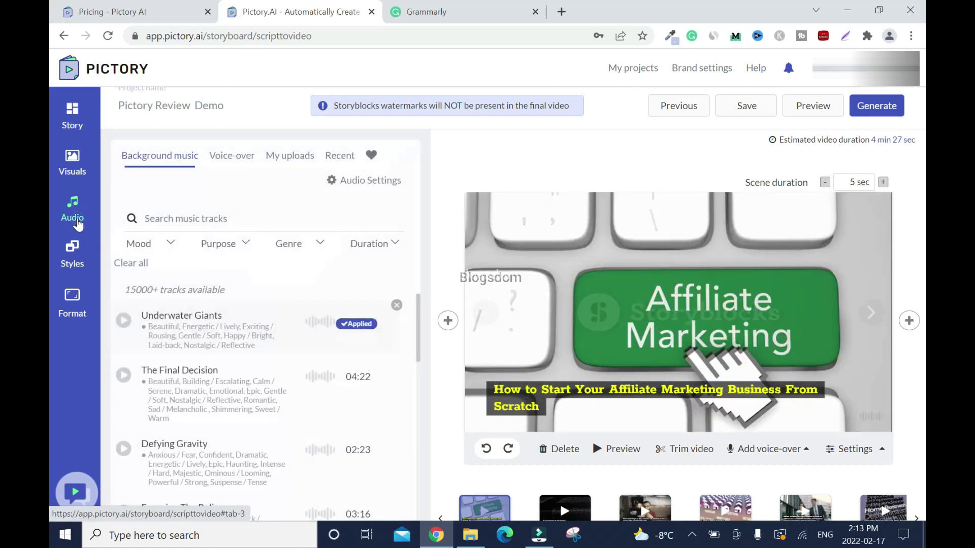
{"action": "left_click", "coordinate": [244, 166]}
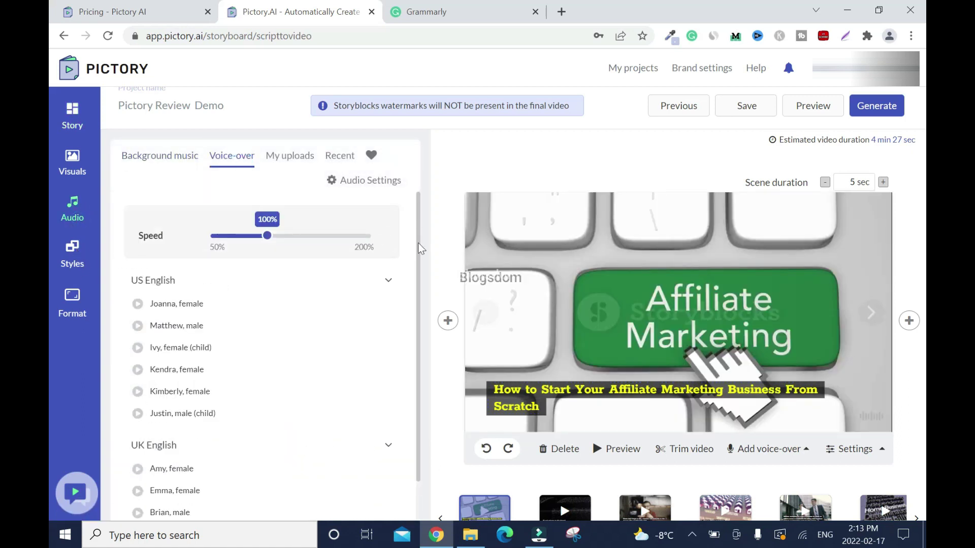
{"action": "scroll", "coordinate": [419, 249], "scroll_direction": "down", "scroll_amount": 3}
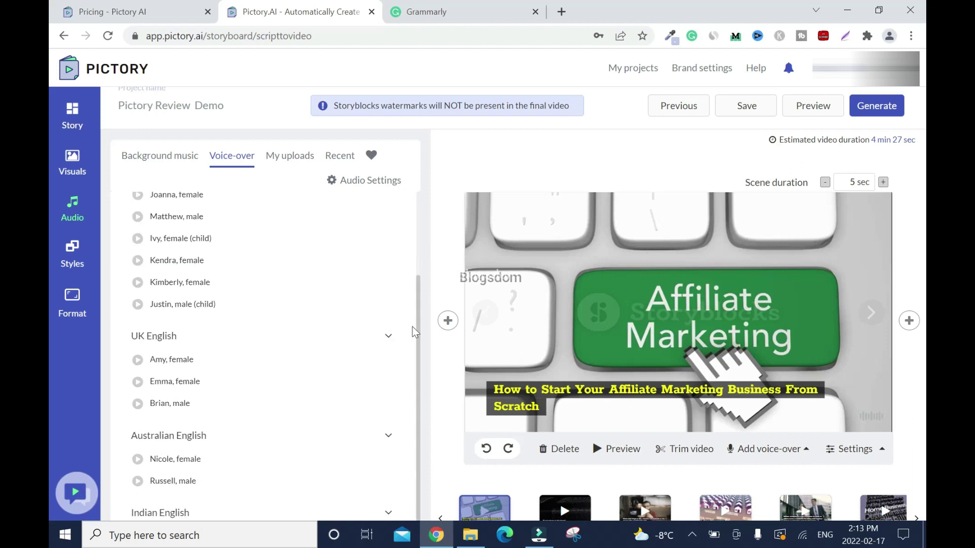
{"action": "scroll", "coordinate": [411, 397], "scroll_direction": "up", "scroll_amount": 3}
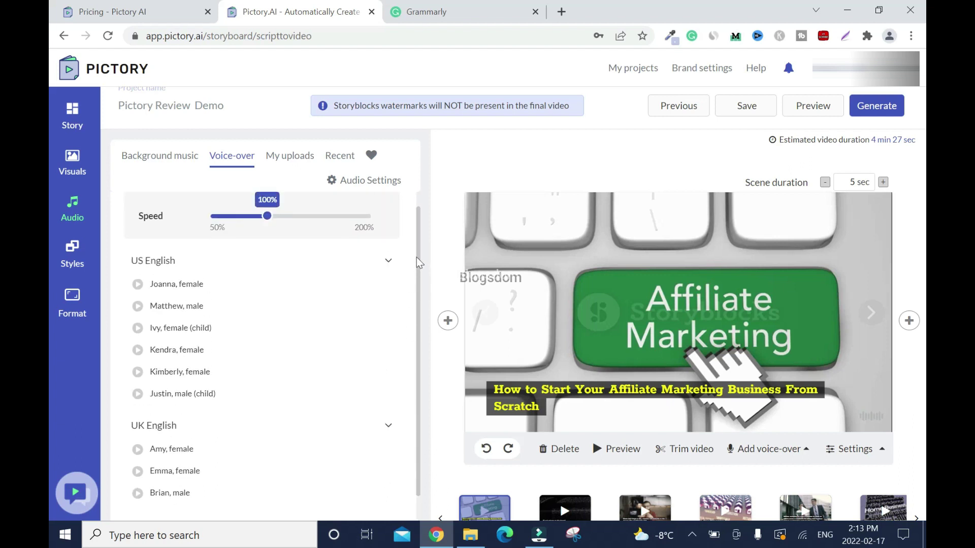
{"action": "left_click_drag", "start_coordinate": [266, 235], "coordinate": [198, 235]}
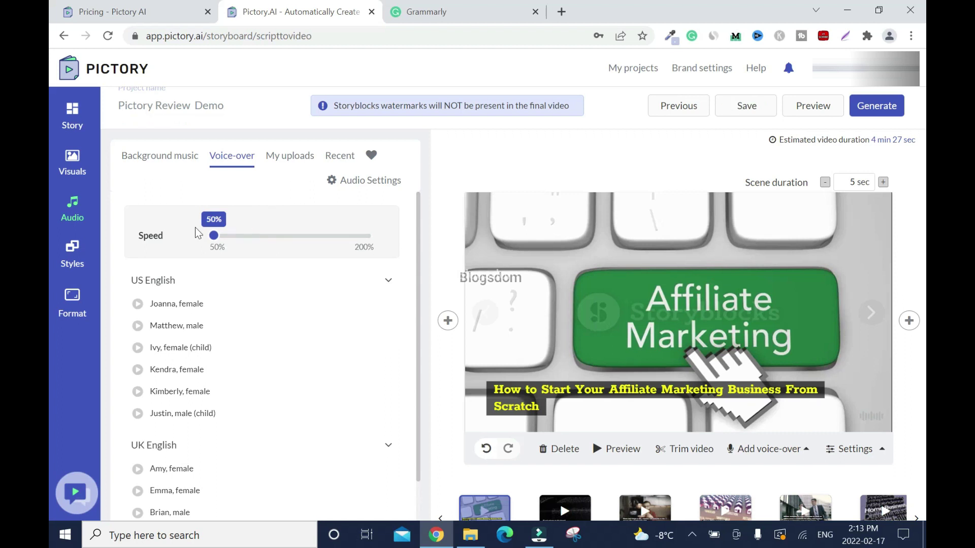
{"action": "left_click", "coordinate": [851, 449]}
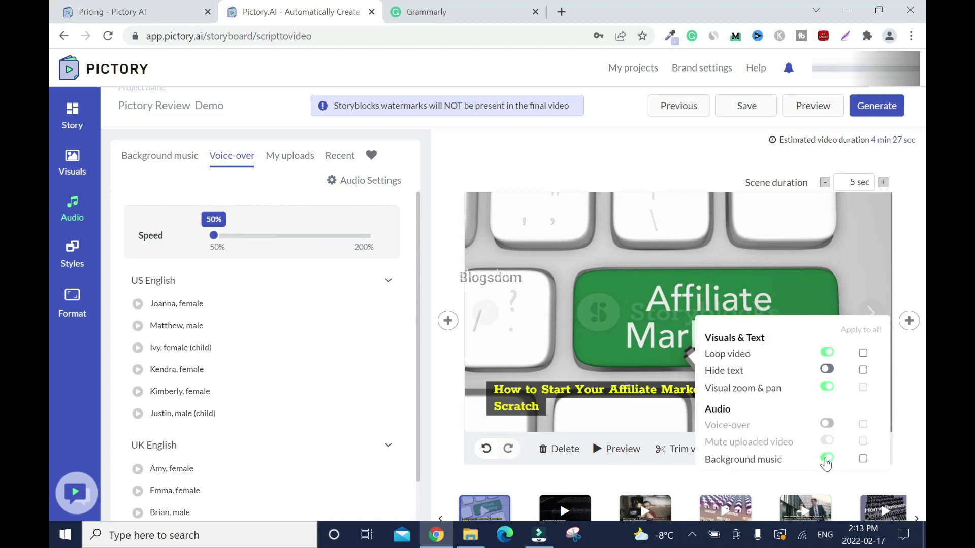
{"action": "left_click", "coordinate": [826, 459]}
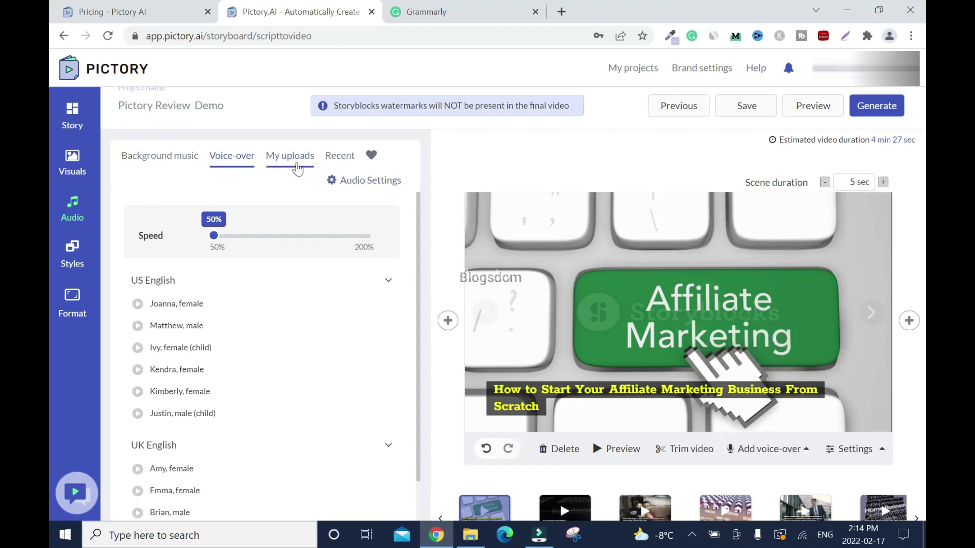
- Upload the voicemaker.in speech file as the voice-over and auto-sync it across the entire video
{"action": "left_click", "coordinate": [297, 157]}
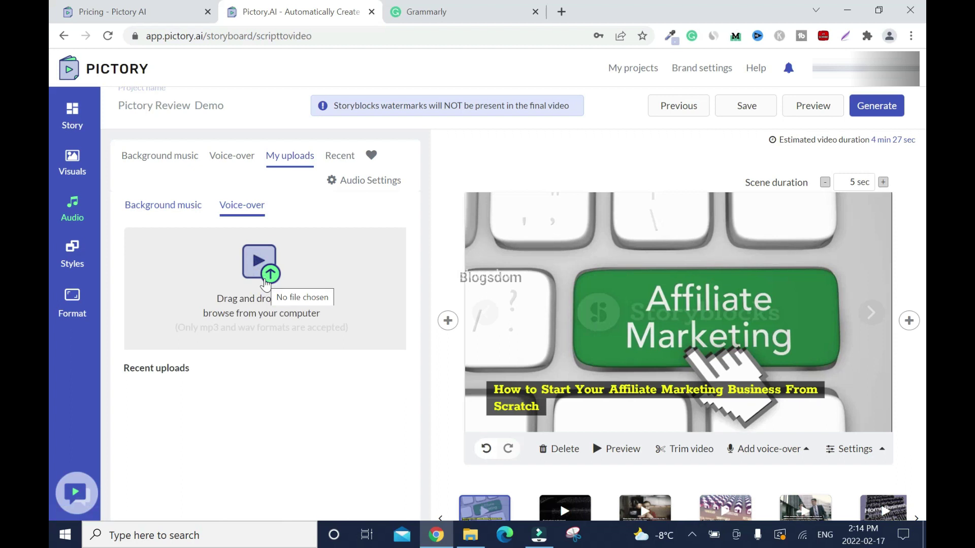
{"action": "left_click", "coordinate": [257, 200]}
{"action": "scroll", "coordinate": [381, 285], "scroll_direction": "down", "scroll_amount": 3}
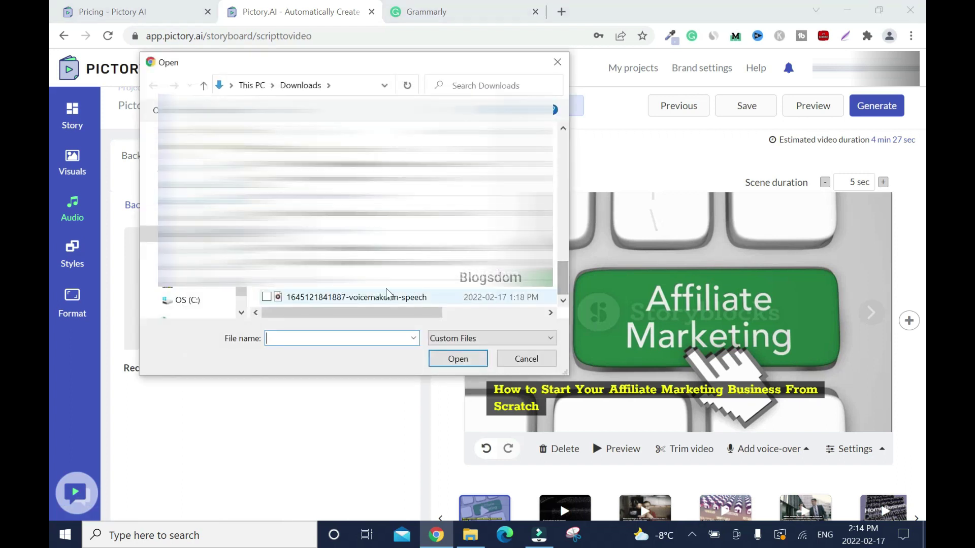
{"action": "left_click", "coordinate": [380, 297]}
{"action": "left_click", "coordinate": [466, 358]}
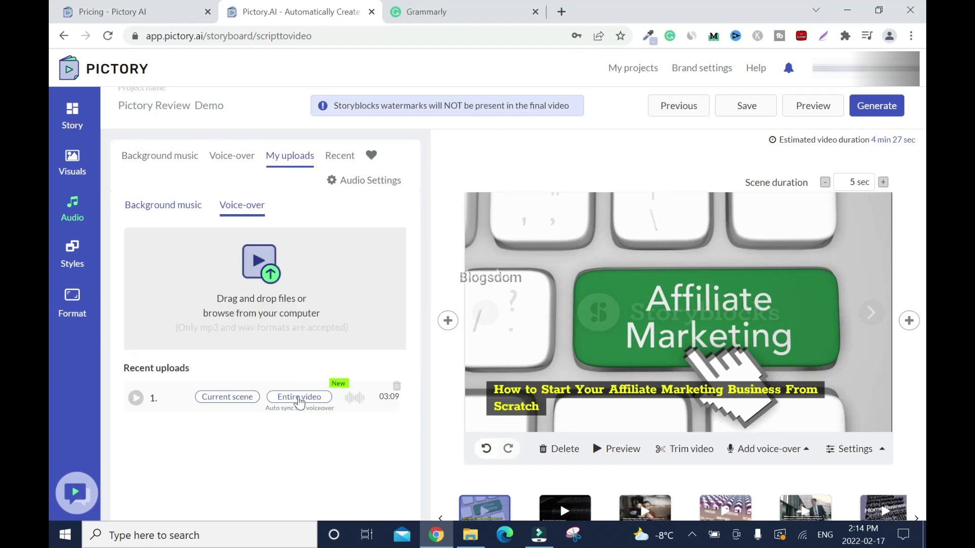
{"action": "left_click", "coordinate": [300, 398]}
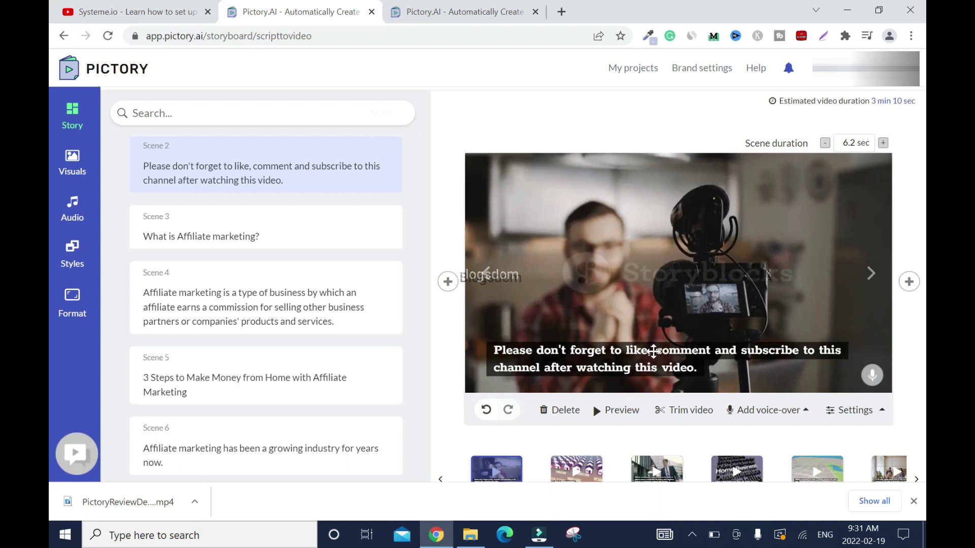
- Trim Scene 2's background clip so it ends around 0:08, making the scene 6.2 sec
{"action": "left_click", "coordinate": [485, 284]}
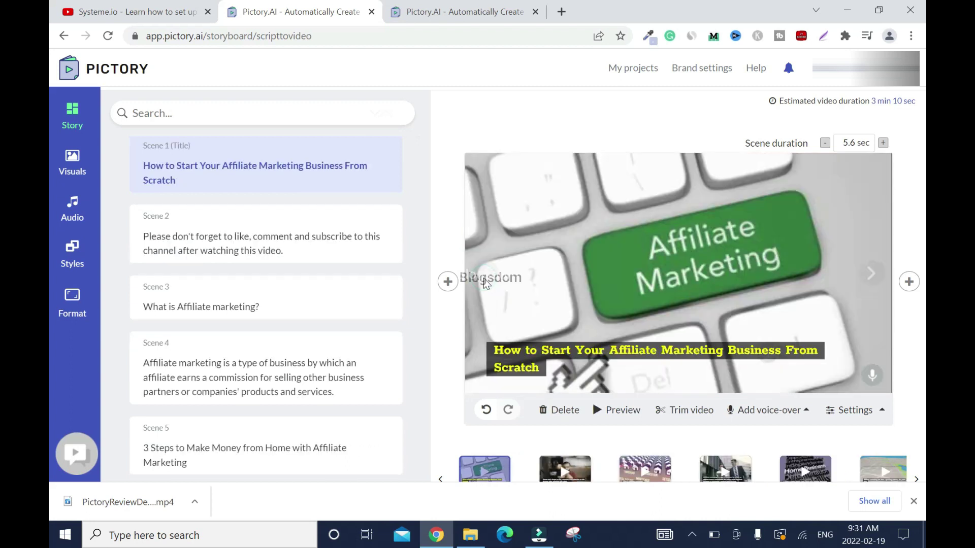
{"action": "left_click", "coordinate": [864, 283]}
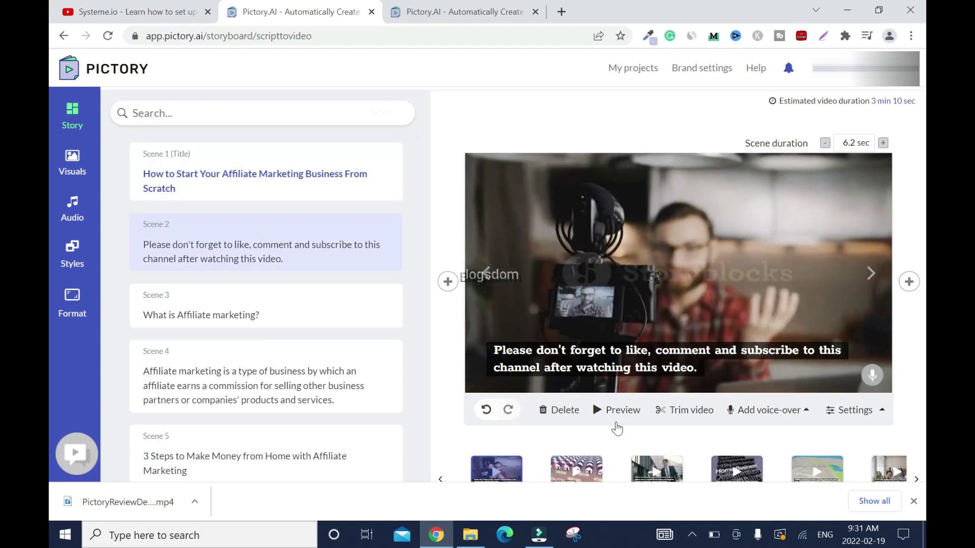
{"action": "left_click", "coordinate": [703, 420]}
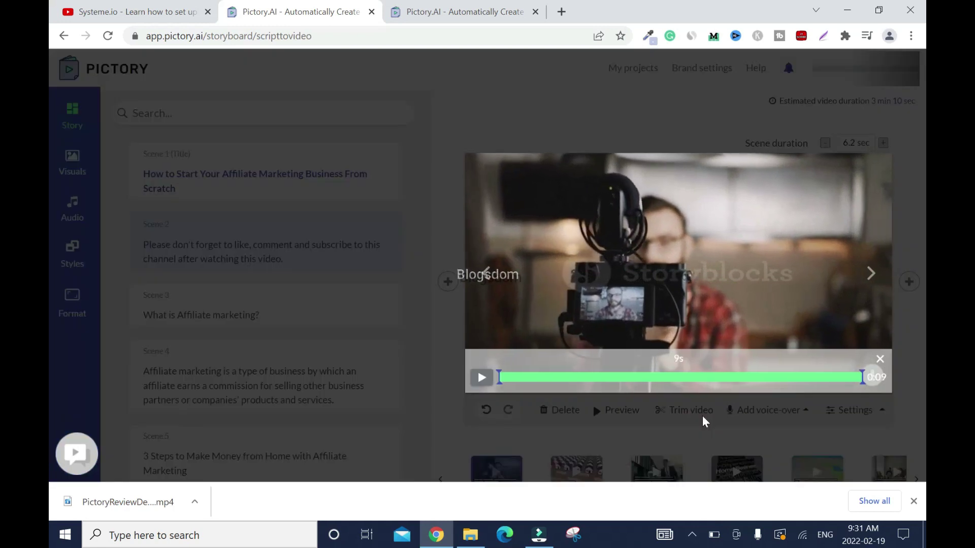
{"action": "left_click_drag", "start_coordinate": [866, 380], "coordinate": [747, 376]}
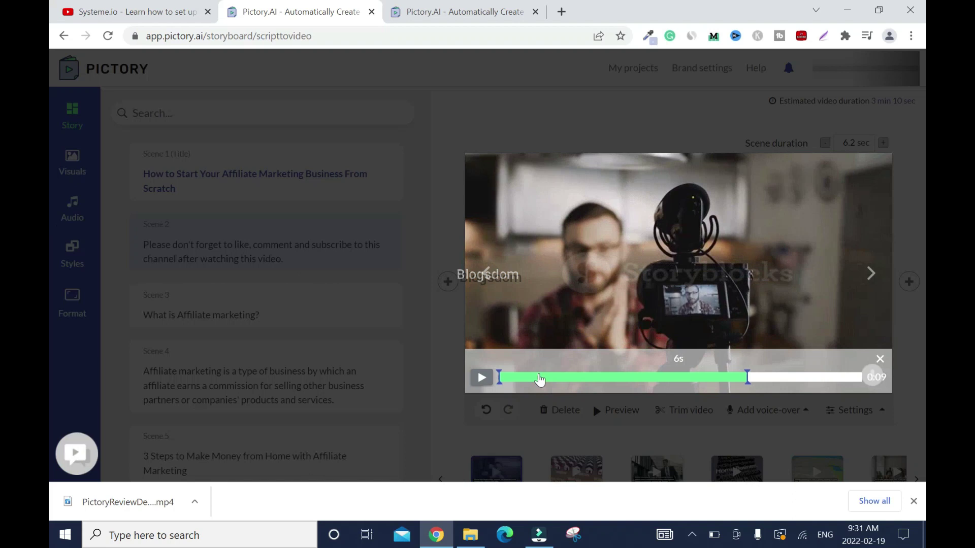
{"action": "left_click_drag", "start_coordinate": [747, 377], "coordinate": [815, 374]}
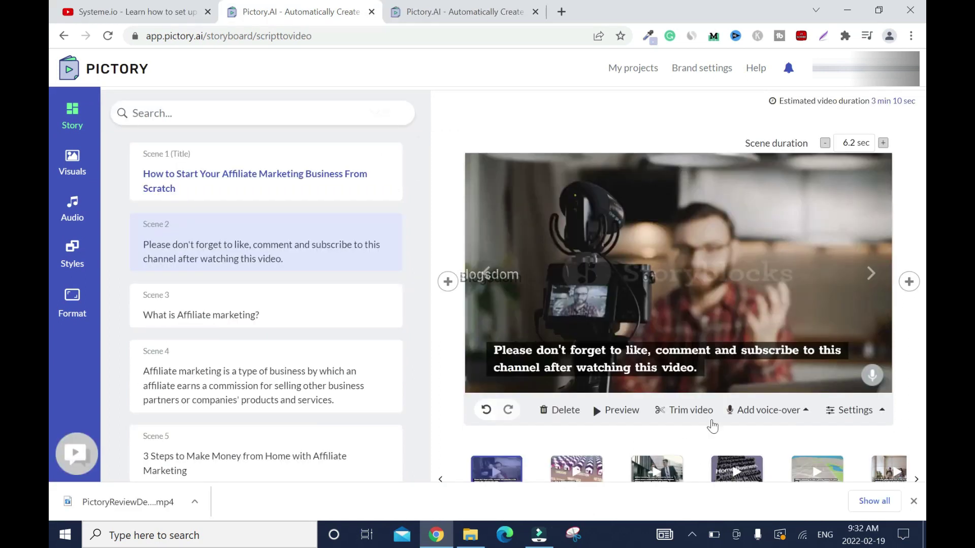
{"action": "mouse_move", "coordinate": [774, 431]}
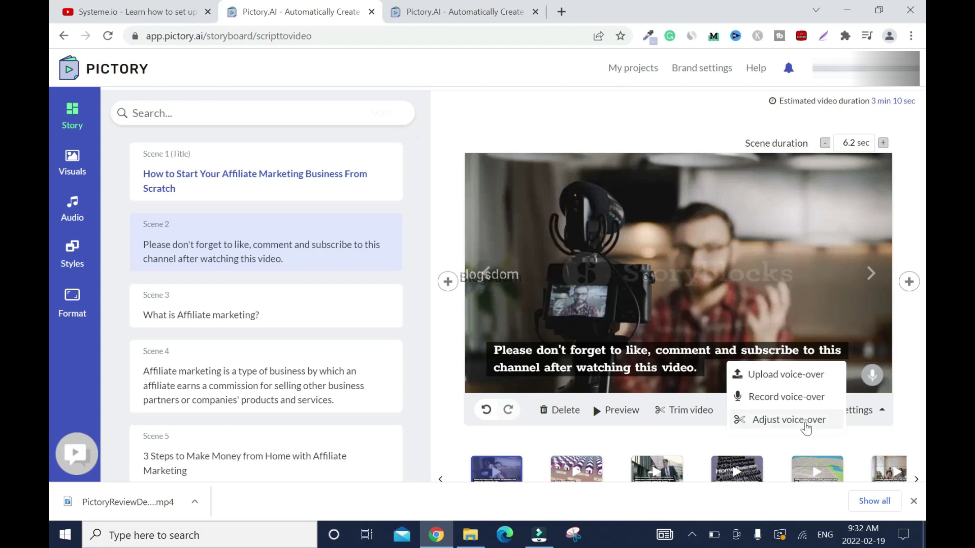
- Move Scene 2's voice-over start later to about 0:06–0:11, preview it, and save the timing
{"action": "left_click", "coordinate": [806, 428]}
{"action": "scroll", "coordinate": [873, 419], "scroll_direction": "down", "scroll_amount": 1}
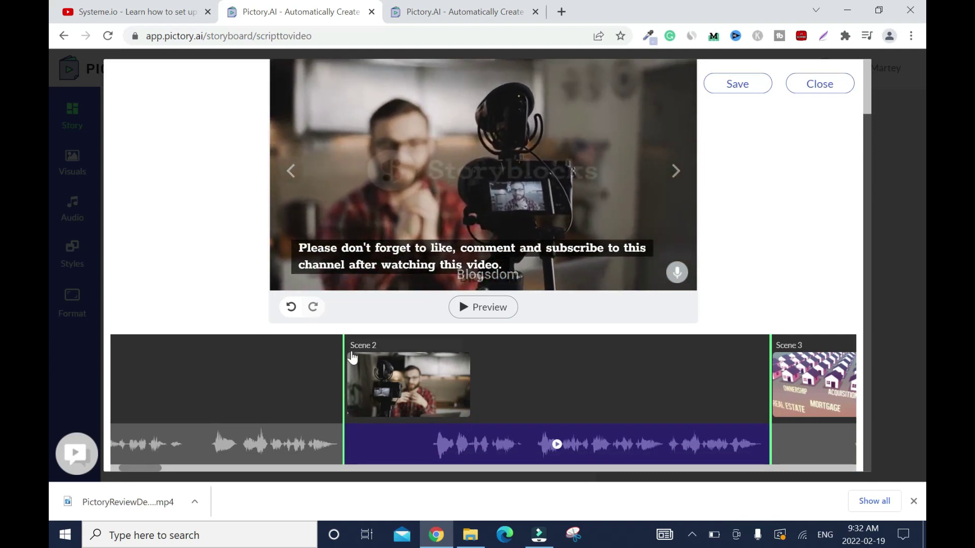
{"action": "left_click_drag", "start_coordinate": [344, 379], "coordinate": [391, 382]}
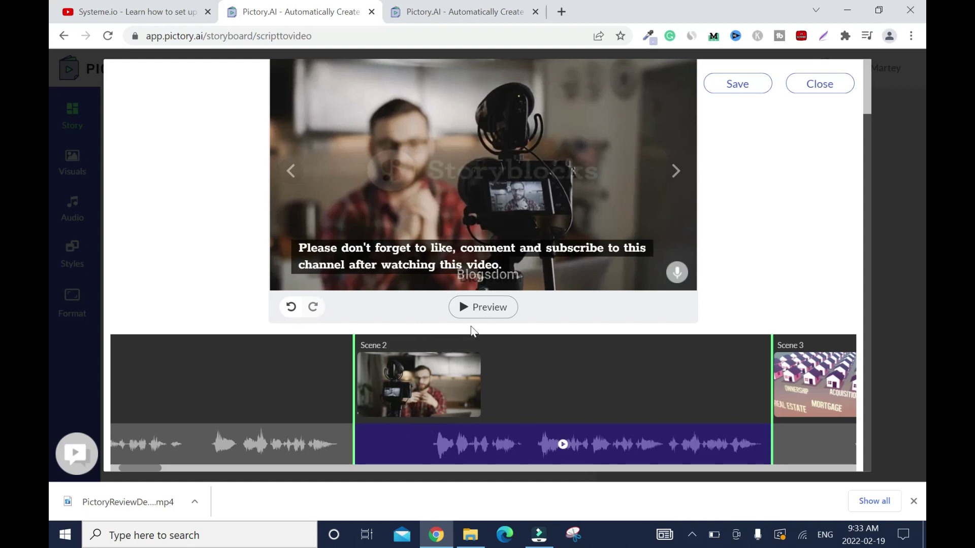
{"action": "left_click", "coordinate": [465, 307]}
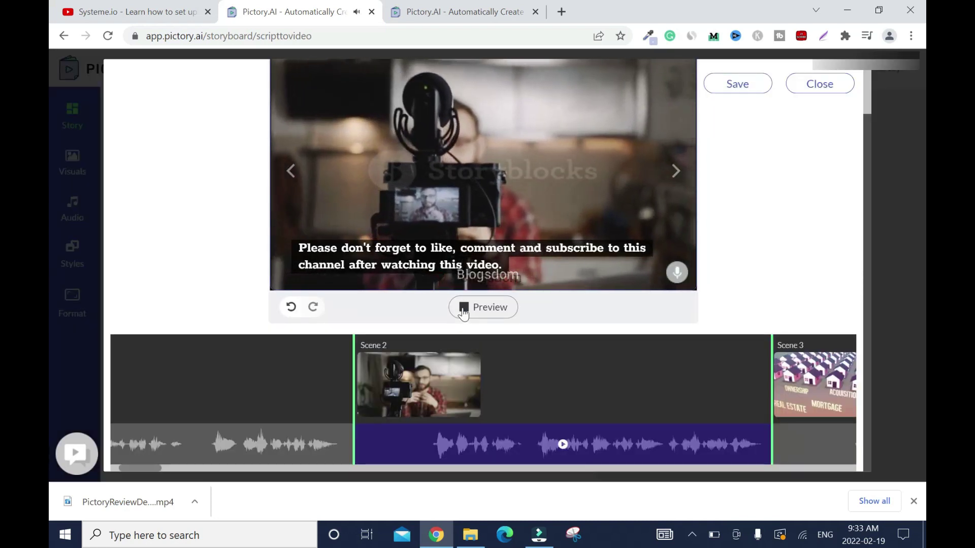
{"action": "left_click", "coordinate": [463, 308]}
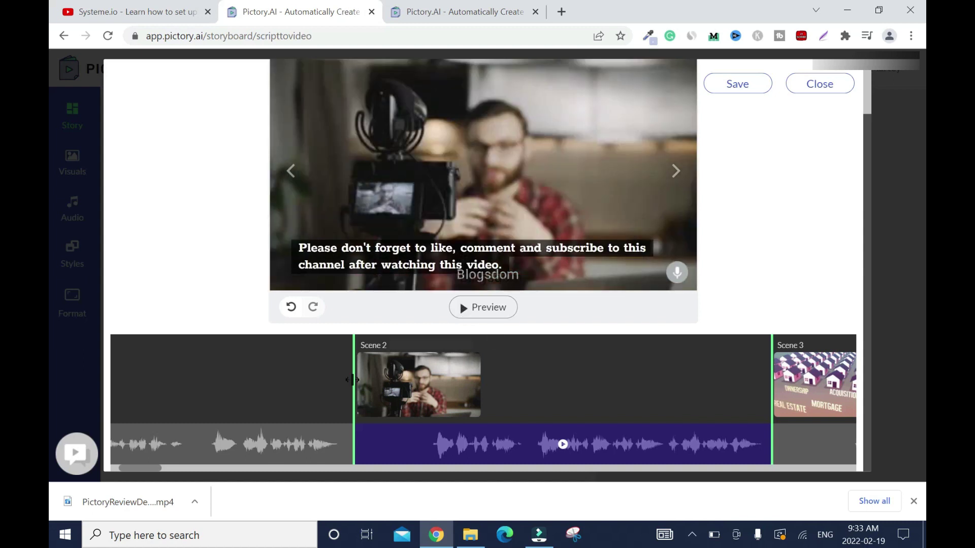
{"action": "left_click_drag", "start_coordinate": [352, 380], "coordinate": [382, 384]}
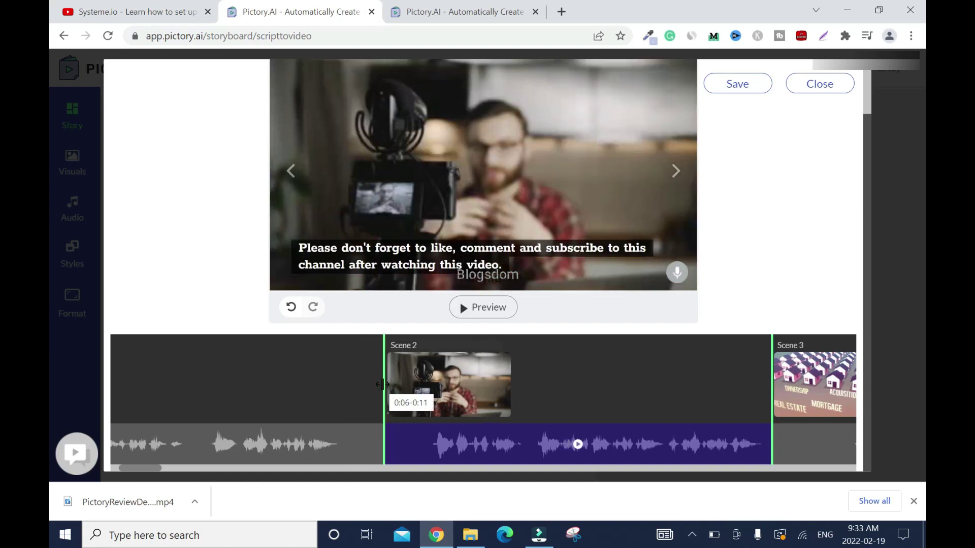
{"action": "left_click", "coordinate": [466, 311]}
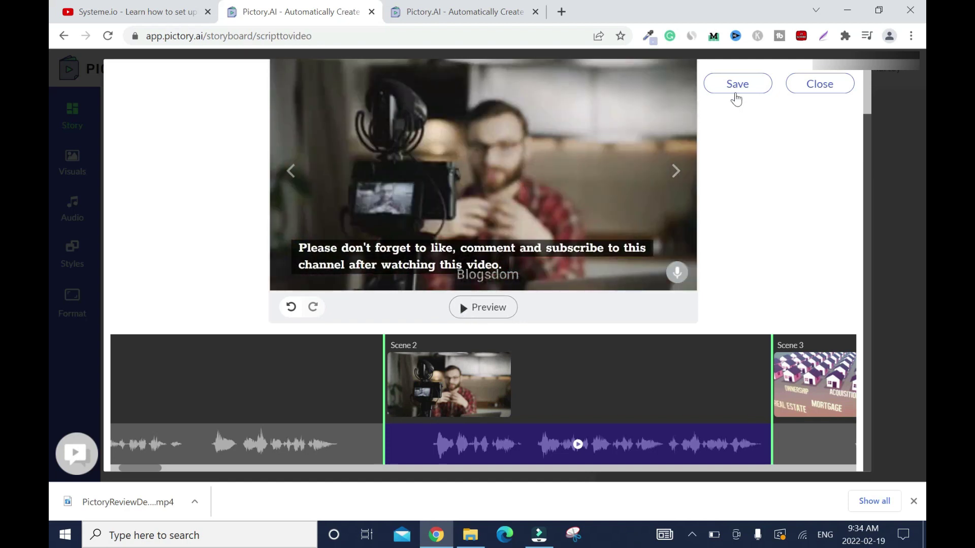
{"action": "left_click", "coordinate": [736, 86]}
{"action": "left_click", "coordinate": [462, 308]}
{"action": "left_click", "coordinate": [539, 535]}
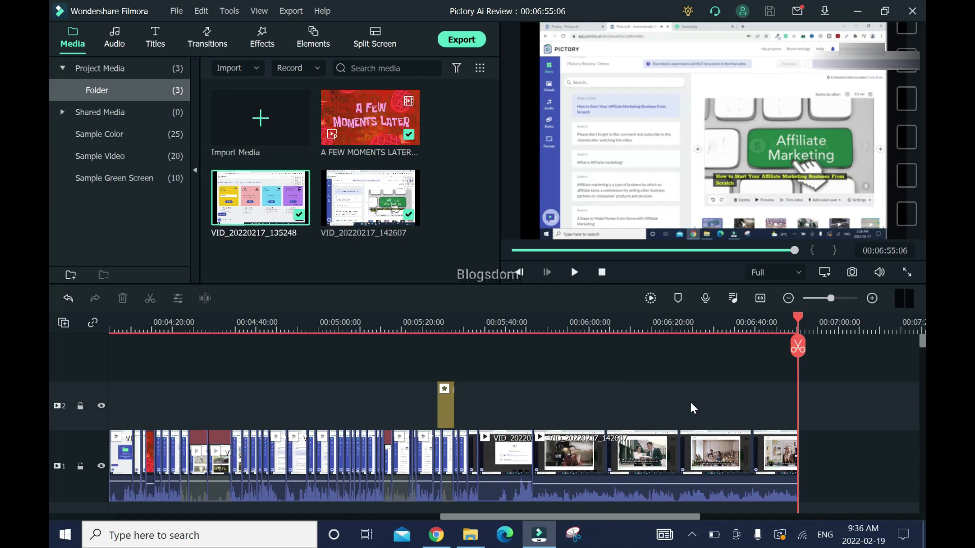
{"action": "key", "text": "alt+Tab"}
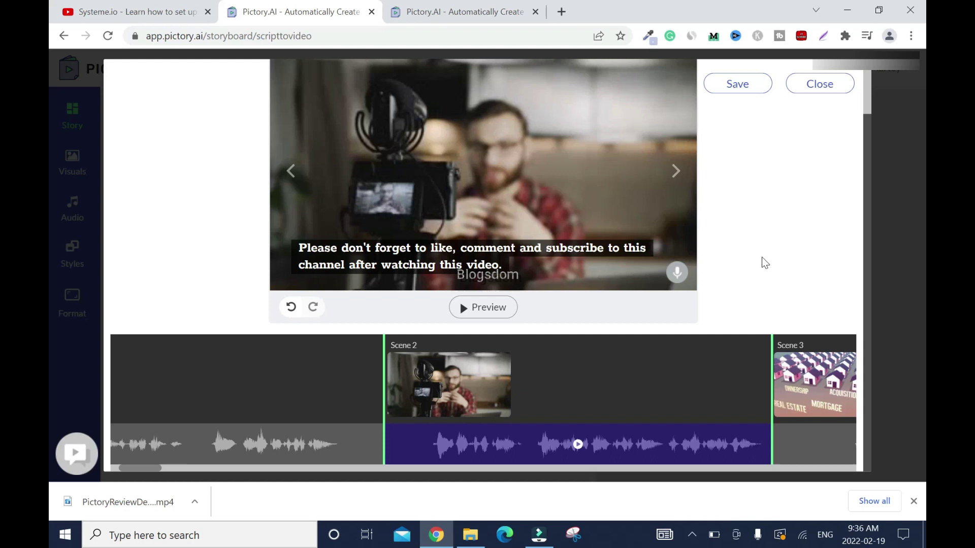
- Save and close the voice-over adjustments, then generate the project as a video
{"action": "left_click", "coordinate": [742, 86]}
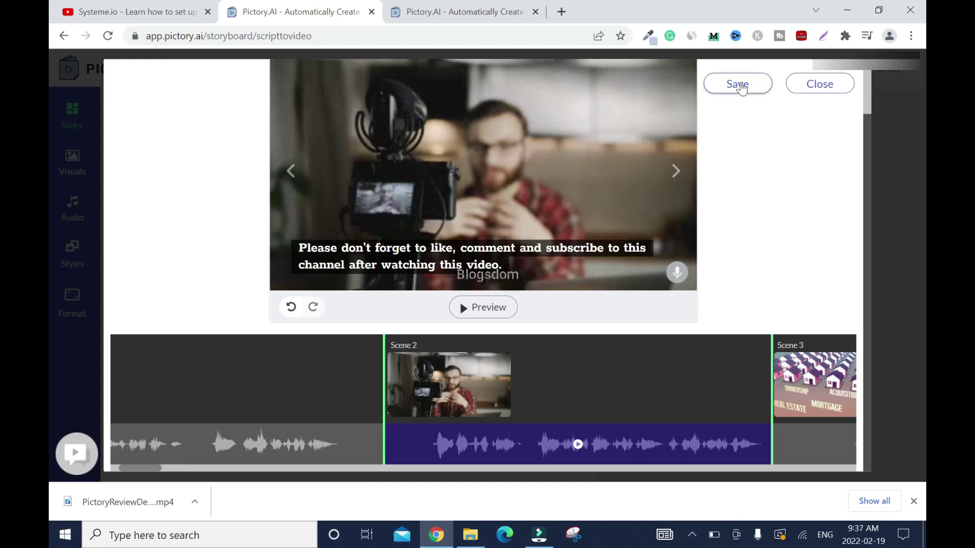
{"action": "left_click", "coordinate": [819, 86]}
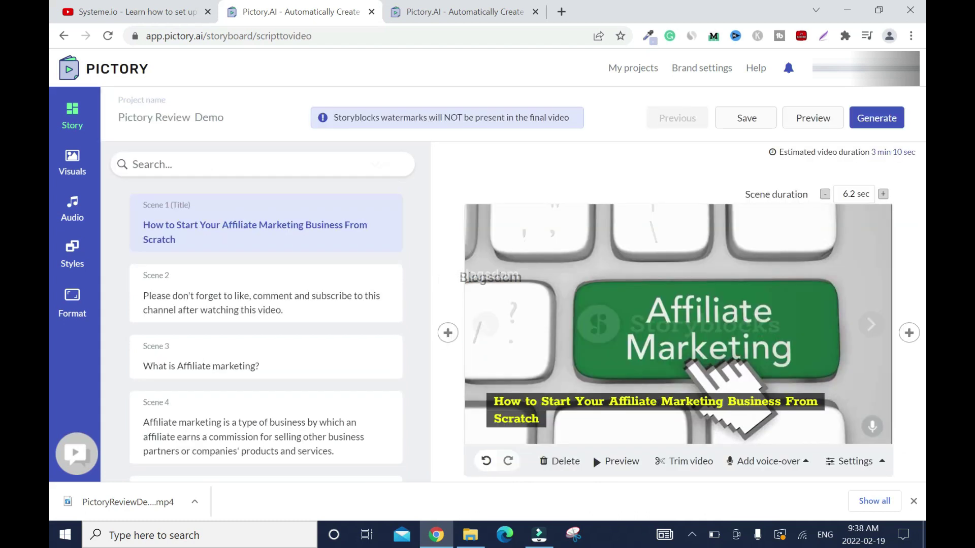
{"action": "left_click", "coordinate": [876, 122]}
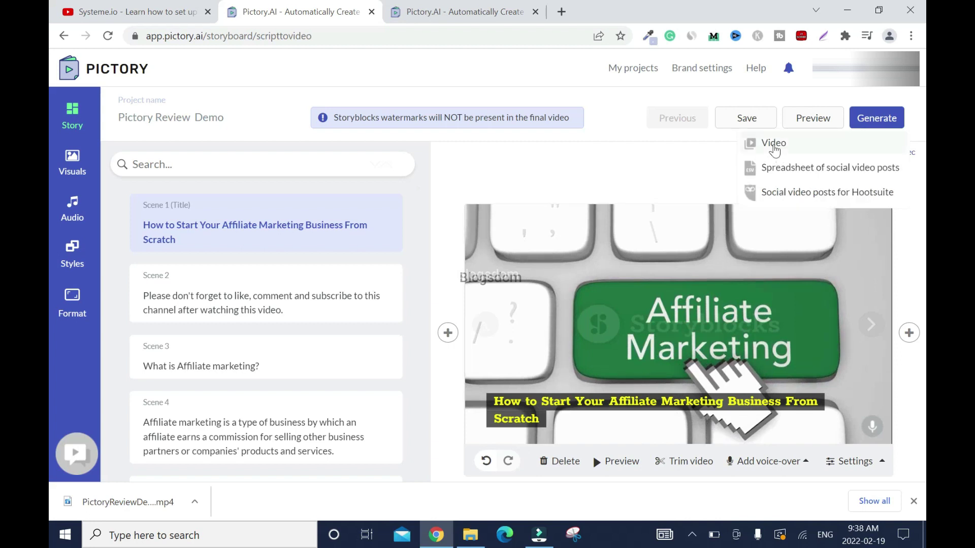
{"action": "left_click", "coordinate": [407, 12]}
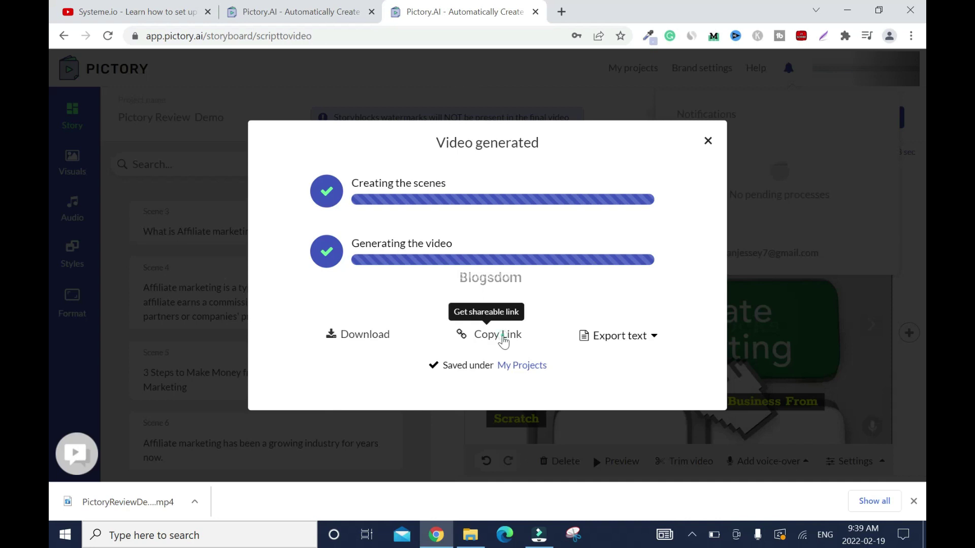
- Copy the generated video's shareable link and open a new Incognito window
{"action": "left_click", "coordinate": [503, 339]}
{"action": "left_click", "coordinate": [569, 397]}
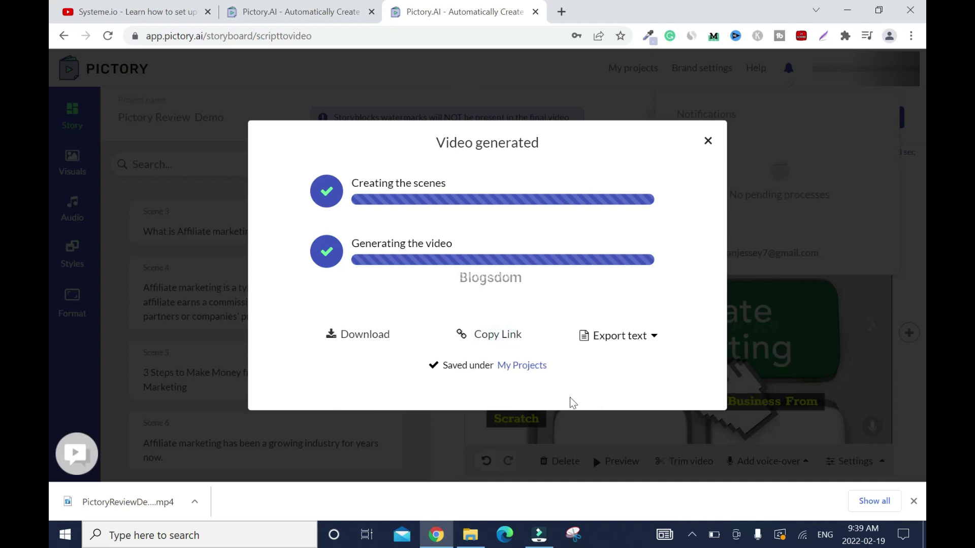
{"action": "left_click", "coordinate": [562, 12]}
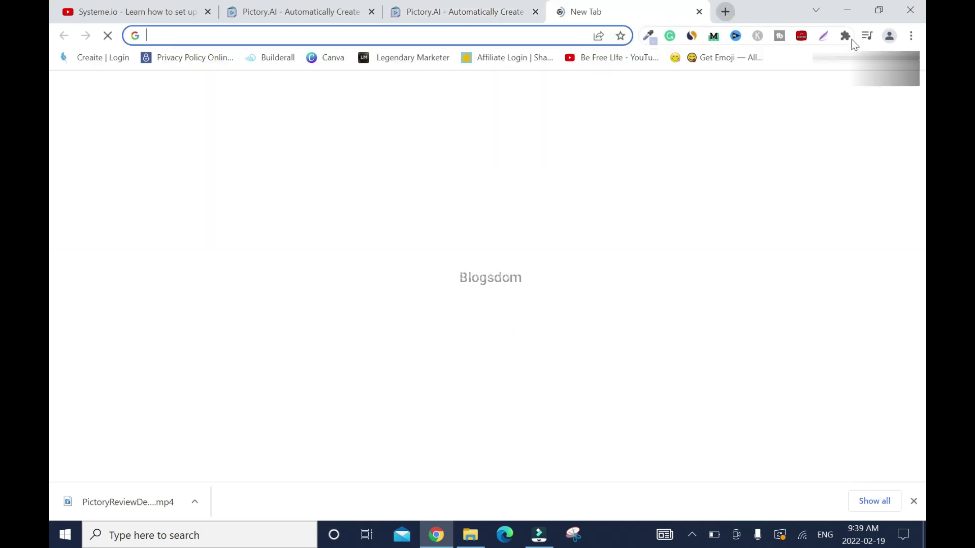
{"action": "left_click", "coordinate": [910, 36]}
{"action": "left_click", "coordinate": [814, 89]}
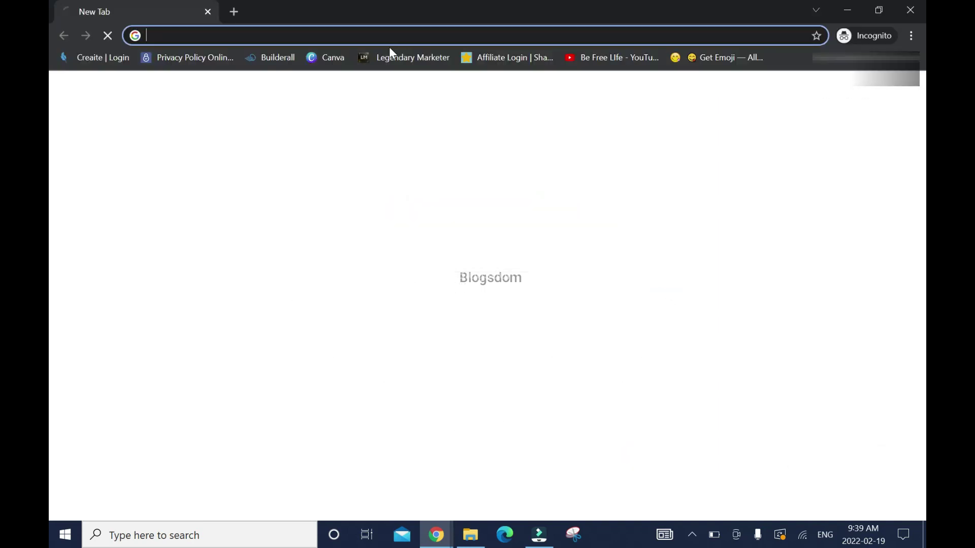
- Paste and load the video link, cancel the resulting test download, and close the Incognito window
{"action": "right_click", "coordinate": [165, 36]}
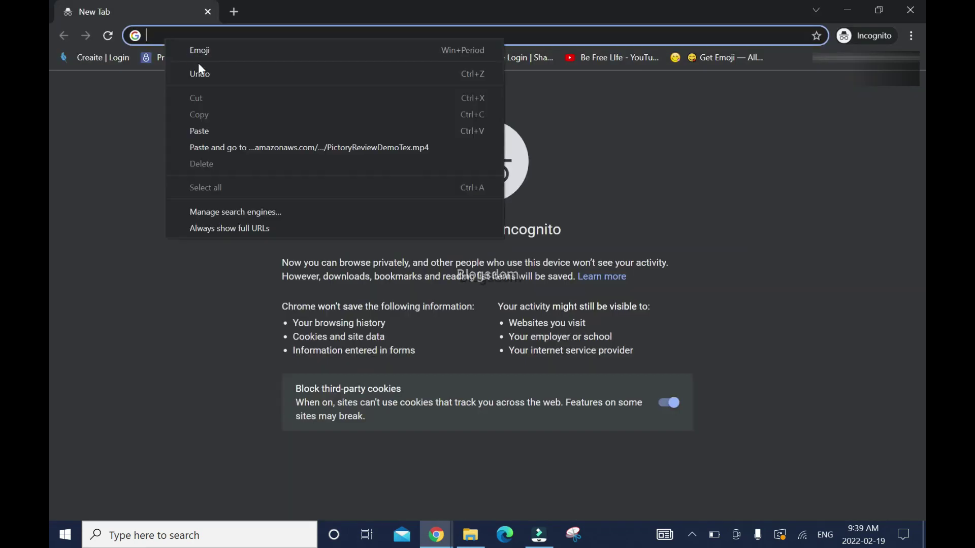
{"action": "left_click", "coordinate": [235, 130]}
{"action": "key", "text": "Return"}
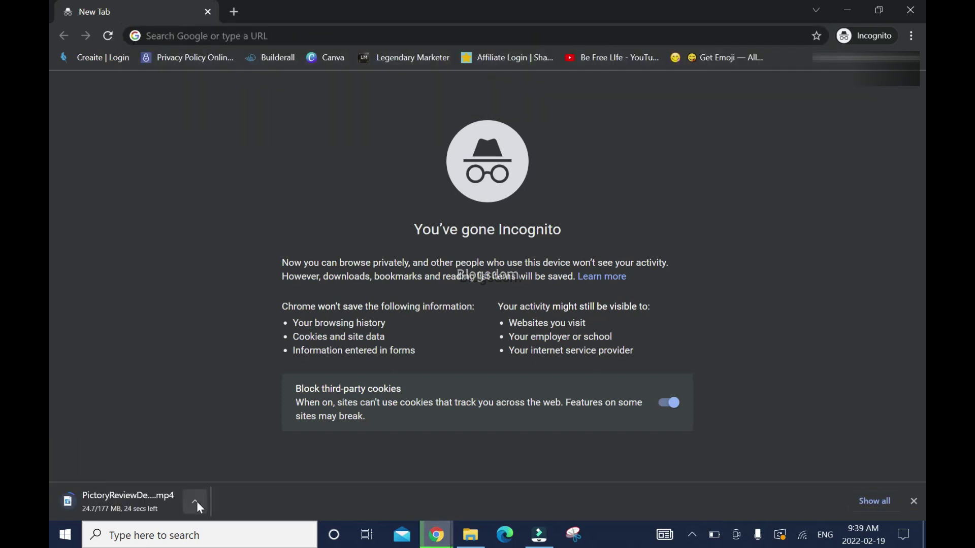
{"action": "left_click", "coordinate": [196, 501]}
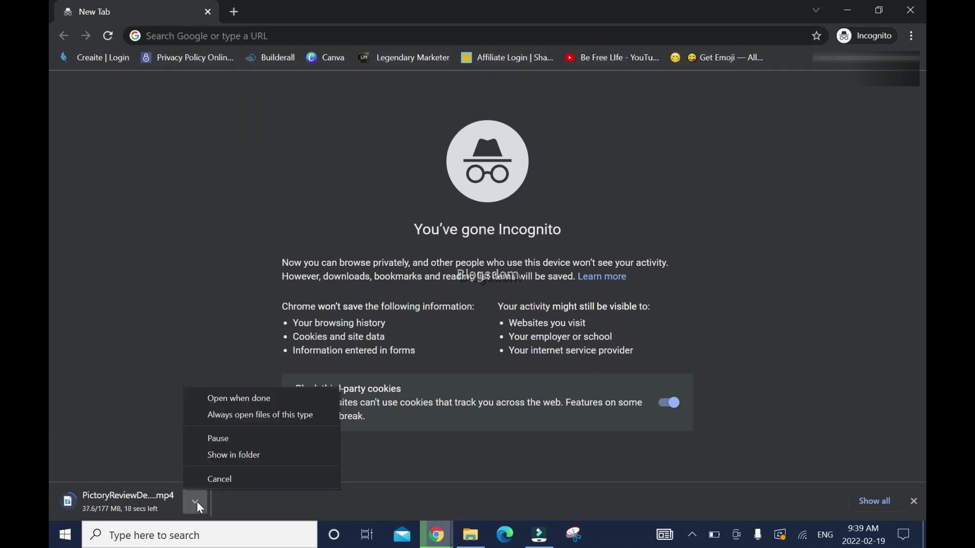
{"action": "left_click", "coordinate": [250, 475]}
{"action": "left_click", "coordinate": [208, 12]}
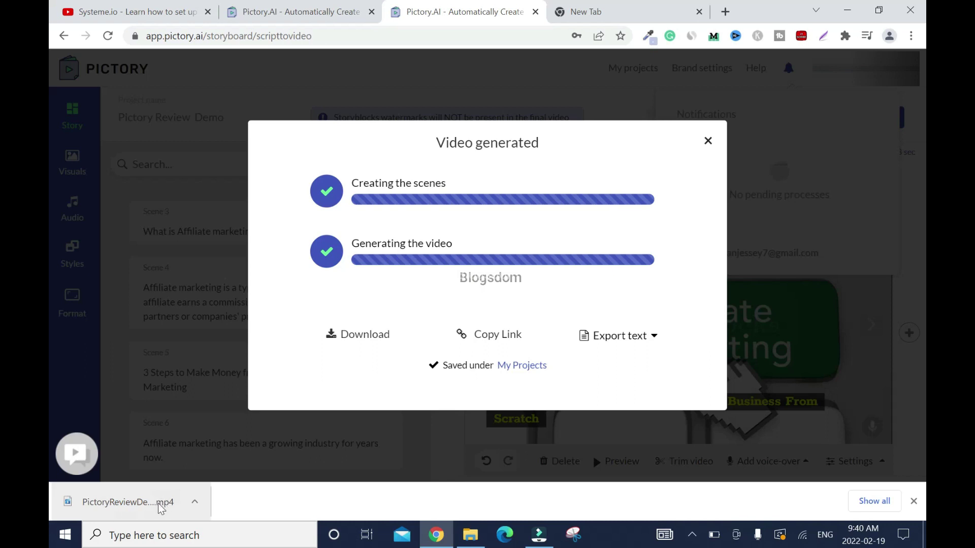
- Play the downloaded MP4, then switch back to the other Pictory storyboard tab
{"action": "left_click", "coordinate": [196, 504]}
{"action": "left_click", "coordinate": [233, 413]}
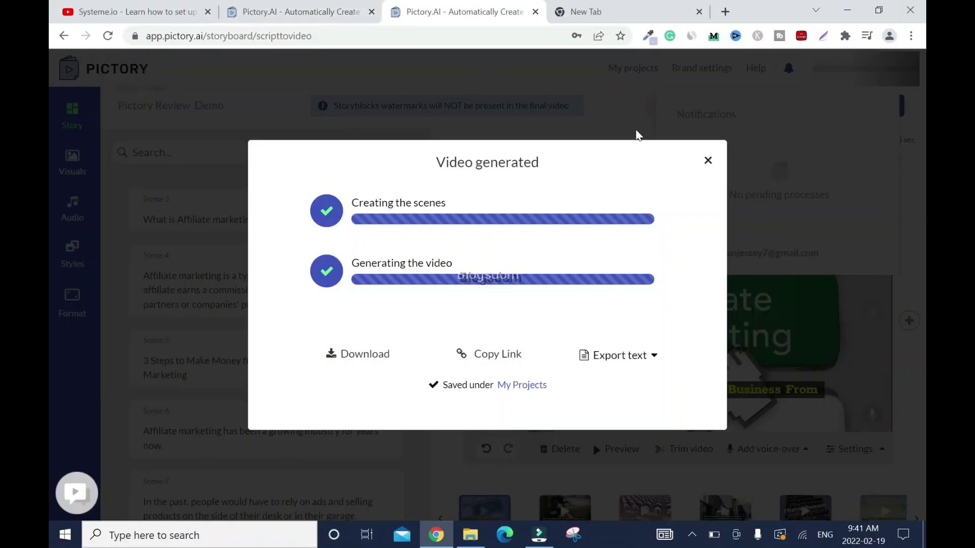
{"action": "key", "text": "ctrl+shift+Tab"}
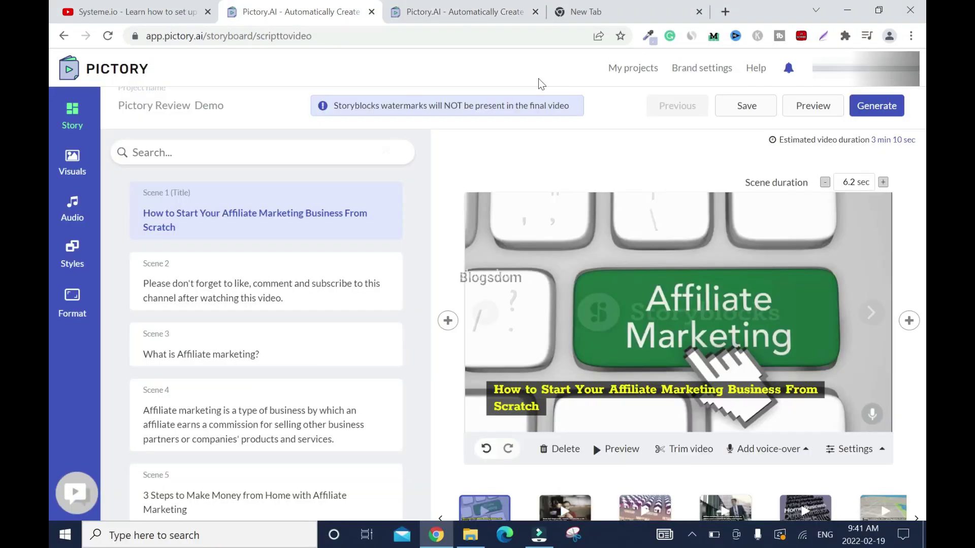